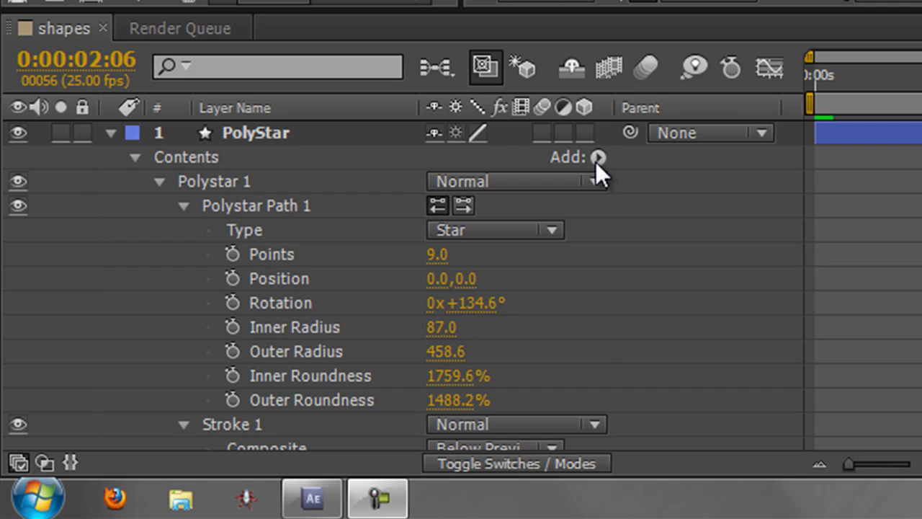
Step: Collapse and hide the PolyStar layer, and switch to the Ellipse Tool
click(110, 134)
click(14, 133)
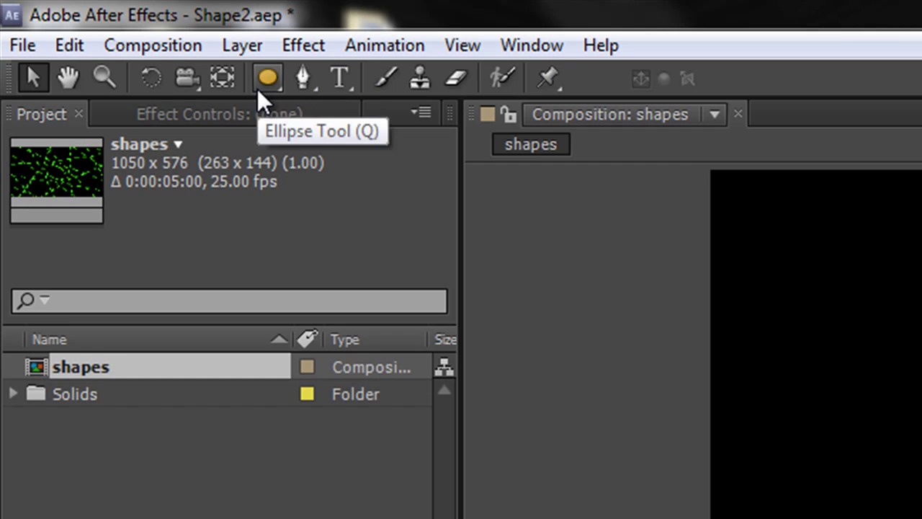
click(280, 87)
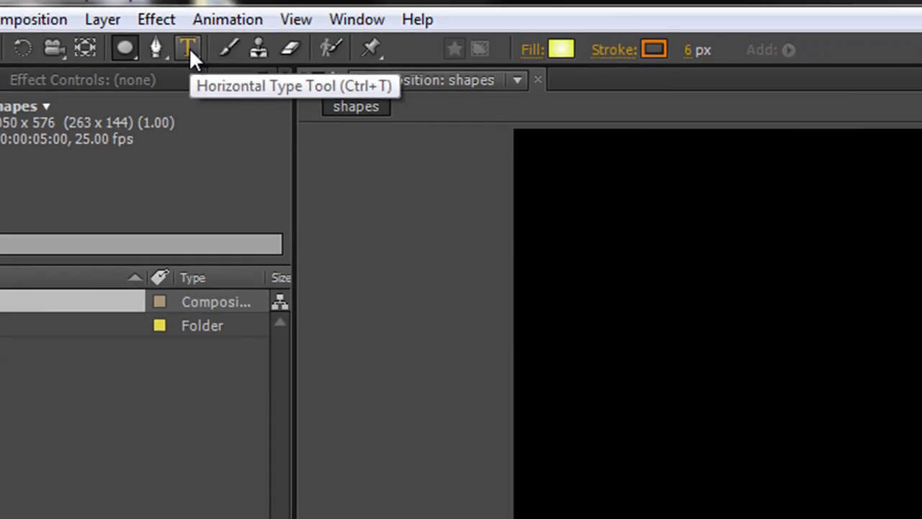
Step: Add a text layer reading 'Text' and drag it toward the composition centre
click(342, 79)
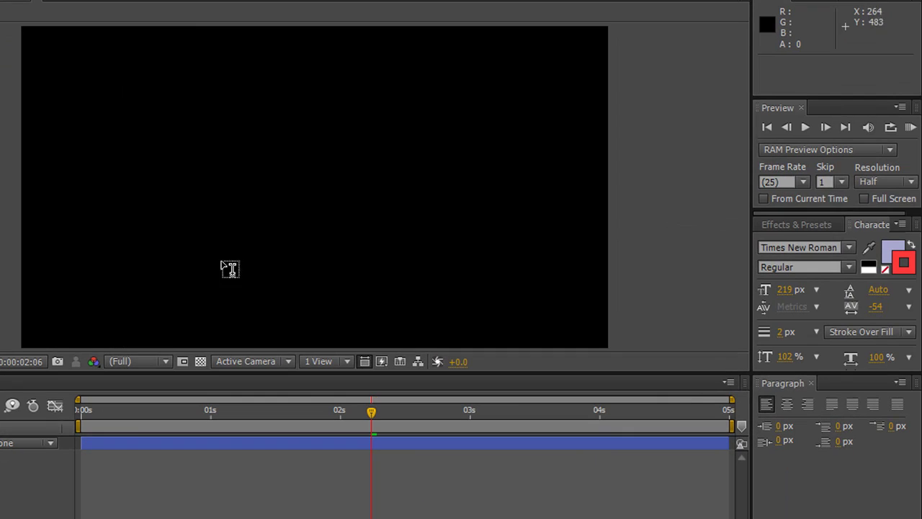
click(175, 151)
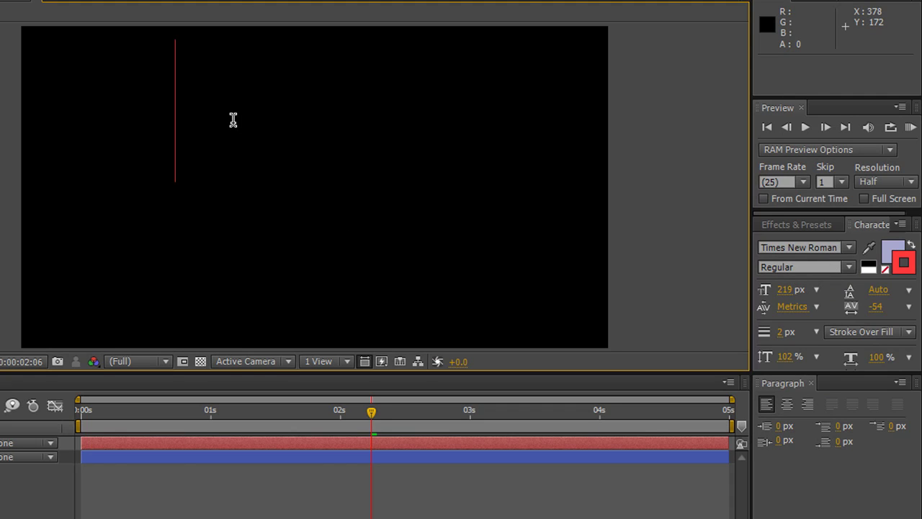
text(Text)
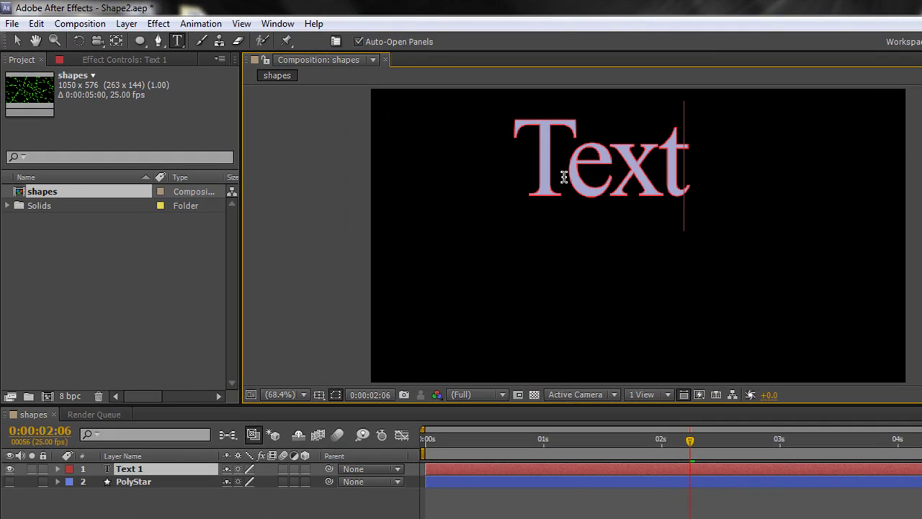
click(16, 41)
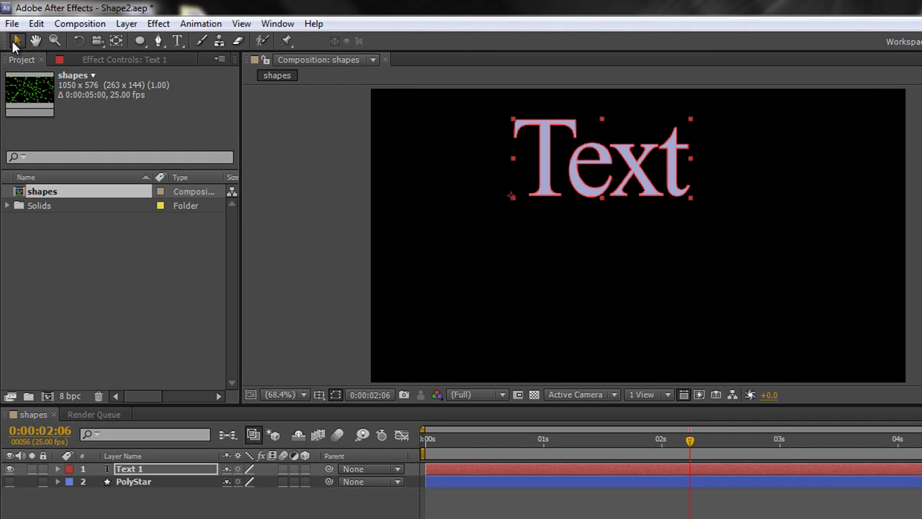
drag(611, 189, 646, 244)
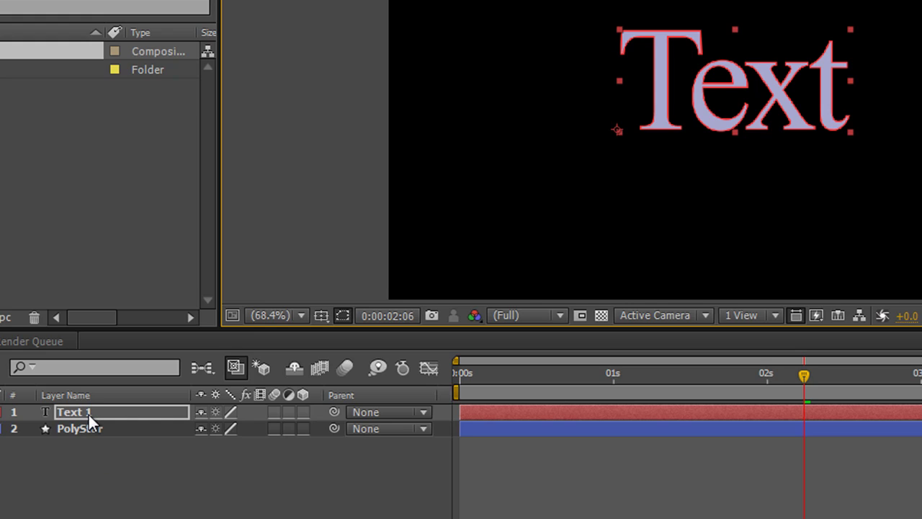
key(Return)
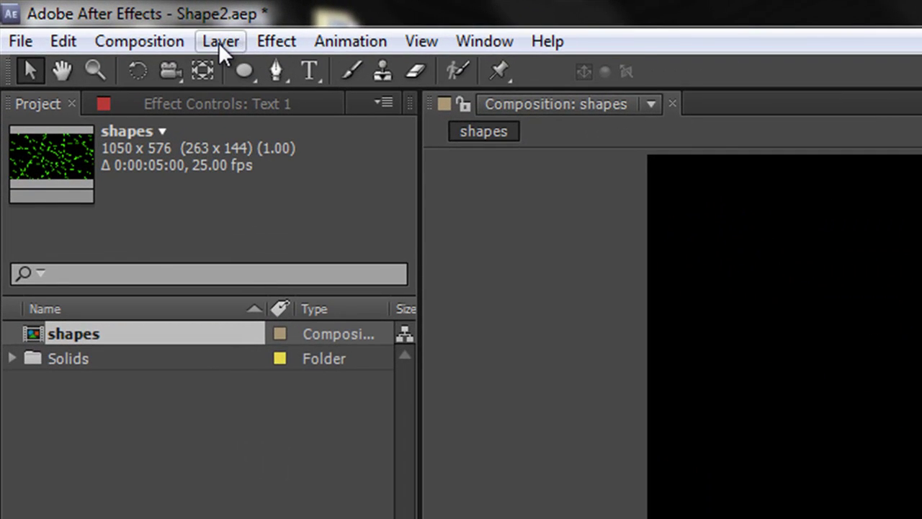
Step: Use Layer > Create Shapes from Text to build outlines of the Text 1 letters
click(218, 42)
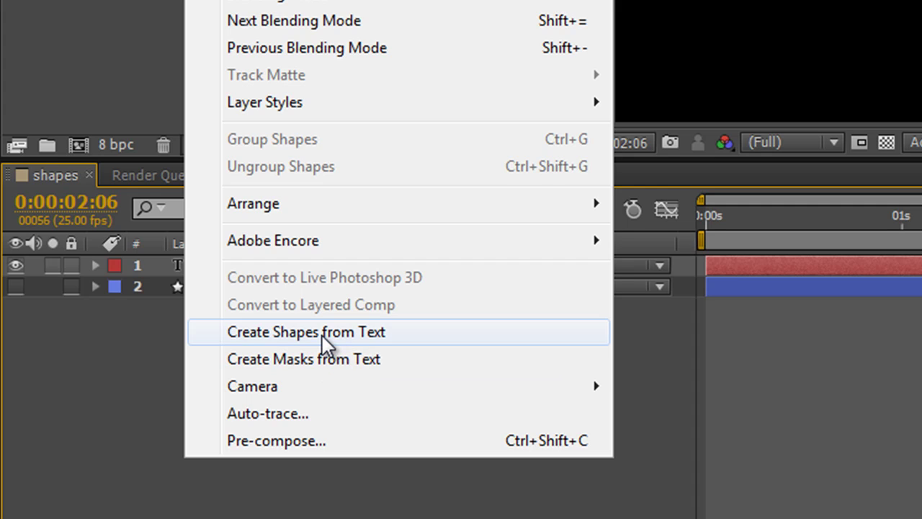
click(322, 332)
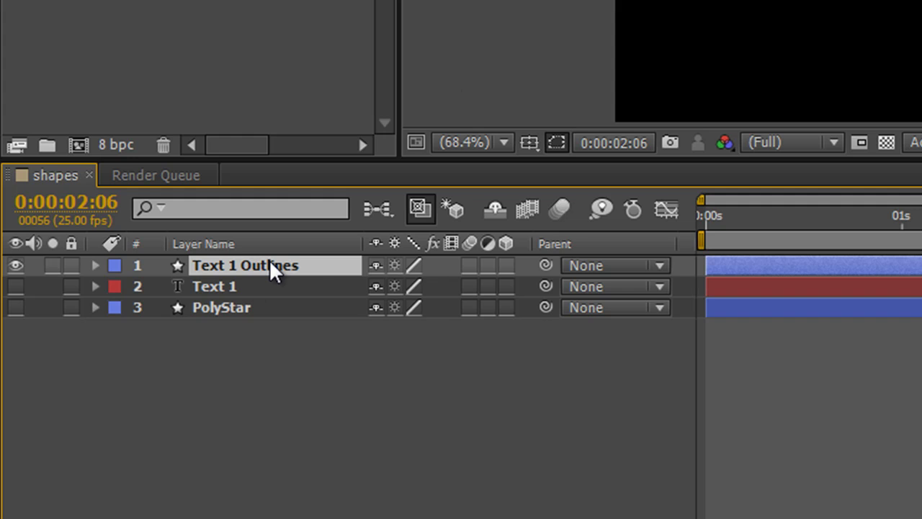
Step: Expand Text 1 Outlines through Contents and the T group to reveal Transform: T
click(94, 268)
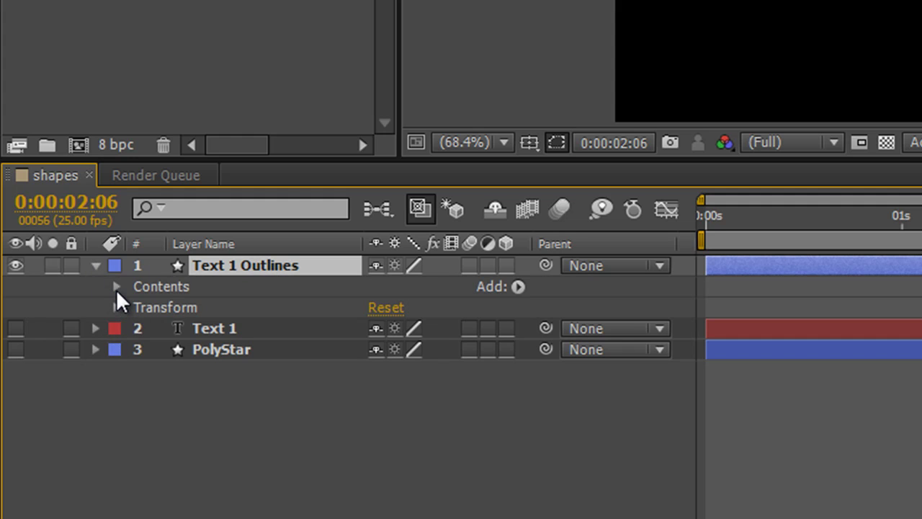
click(117, 288)
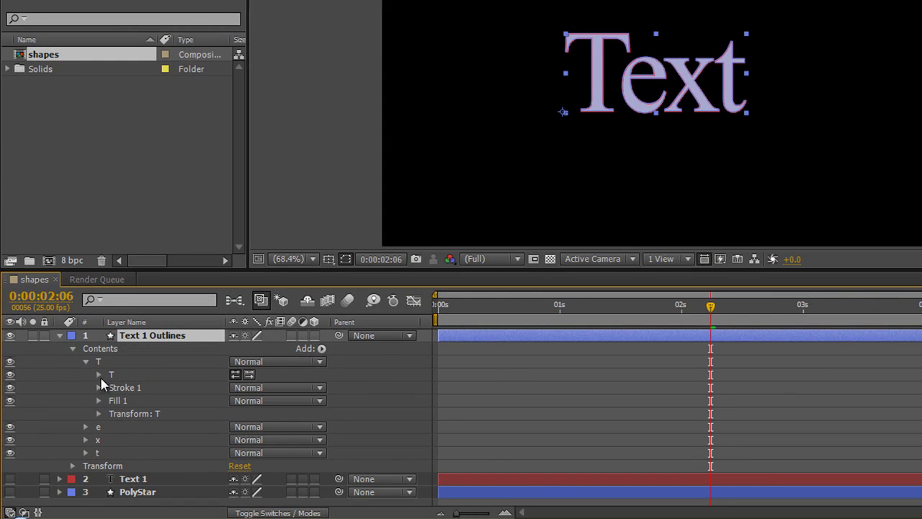
click(100, 375)
click(99, 413)
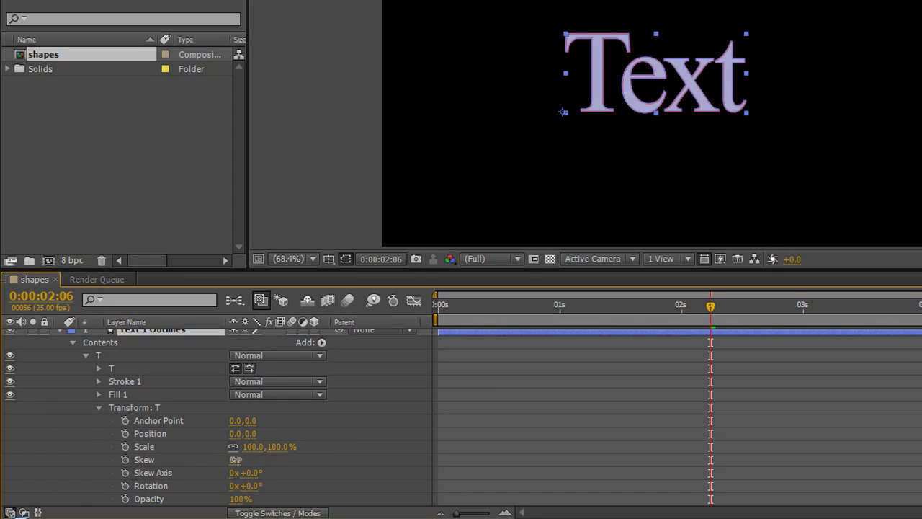
drag(235, 459, 211, 447)
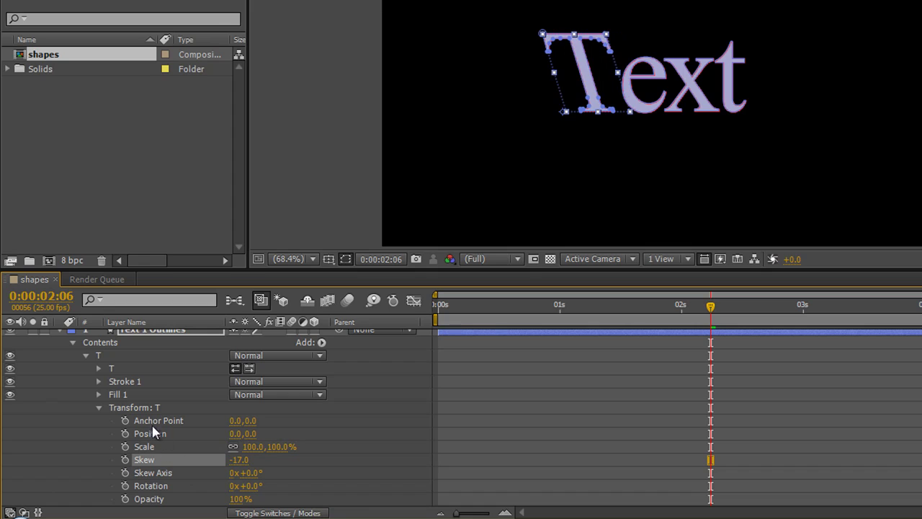
click(99, 369)
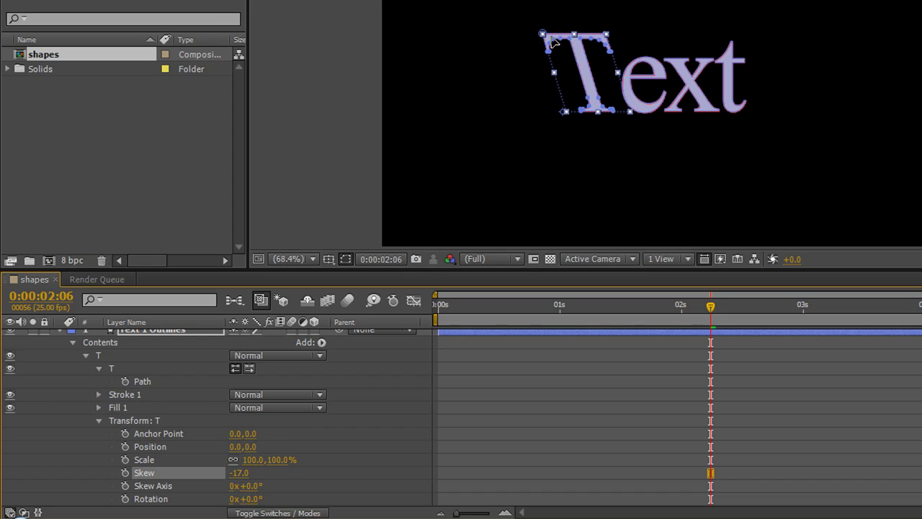
click(144, 381)
click(595, 113)
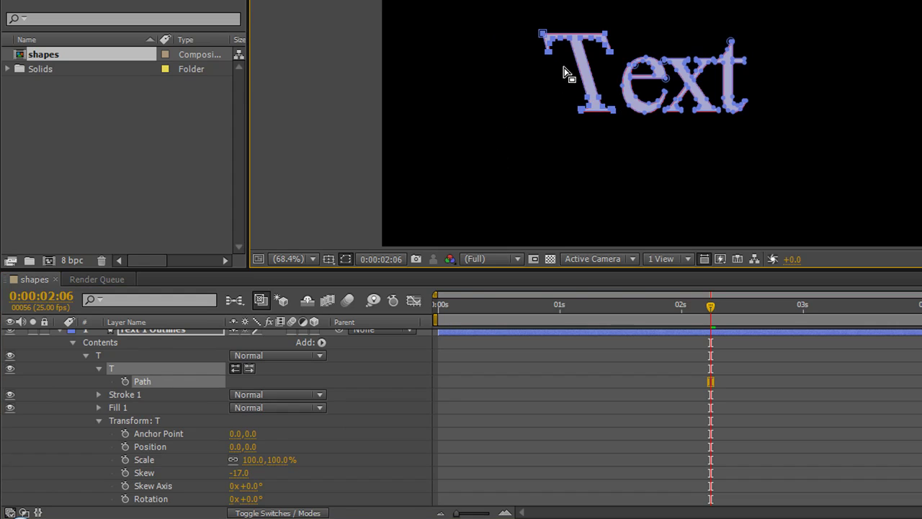
click(597, 111)
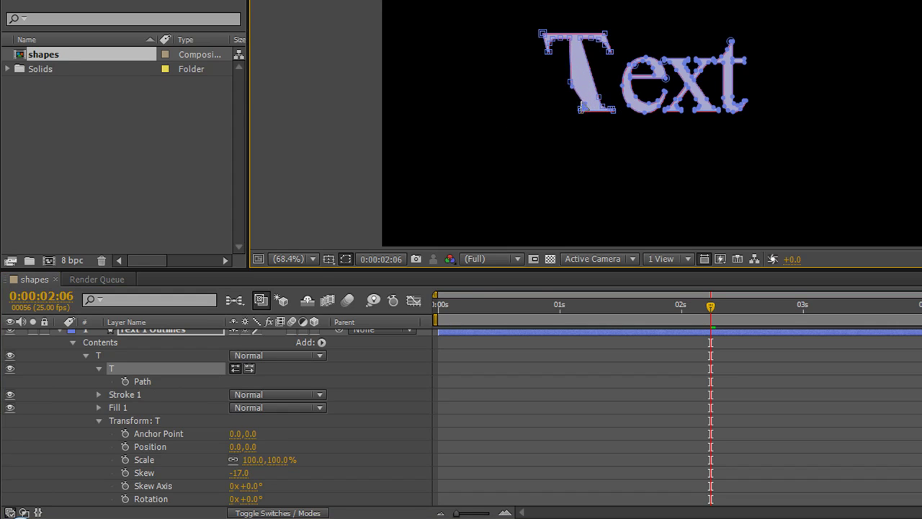
drag(581, 113, 575, 138)
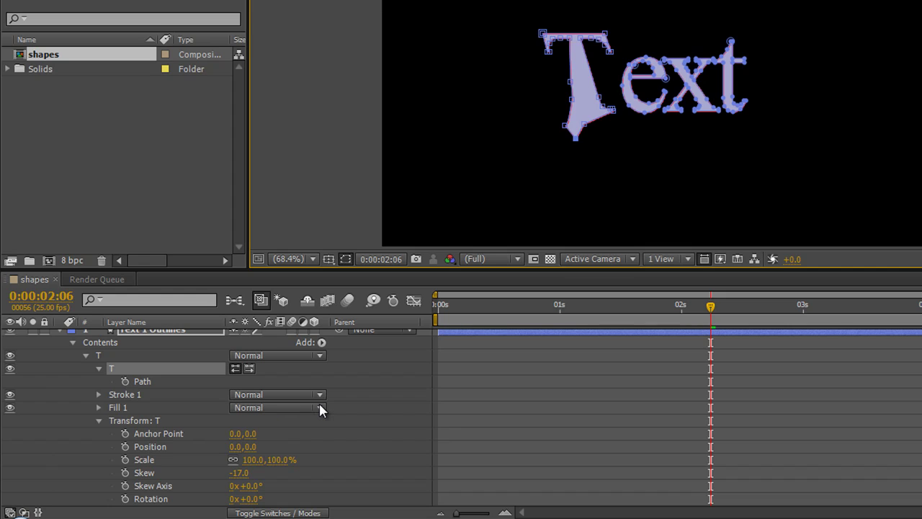
key(ctrl+z)
key(ctrl+z)
key(ctrl+z)
key(ctrl+z)
key(ctrl+z)
key(ctrl+z)
key(ctrl+z)
key(ctrl+z)
key(ctrl+z)
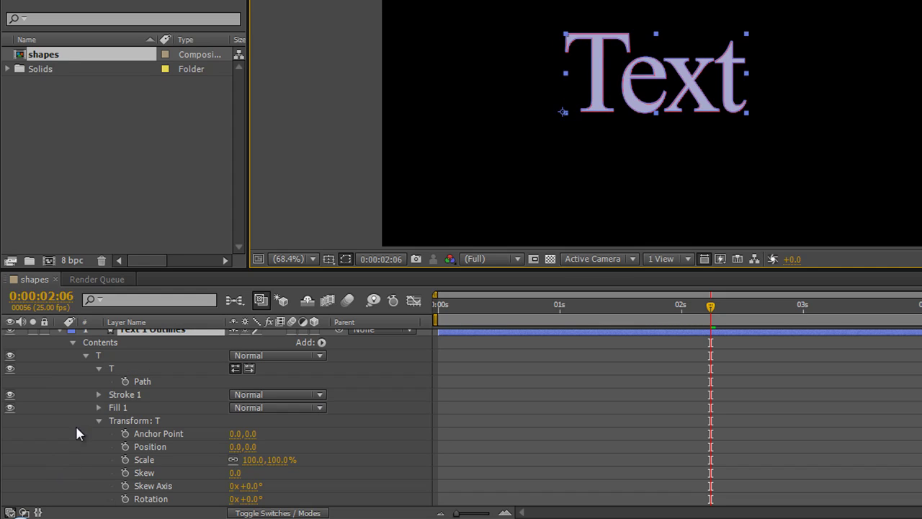
Step: Add a 10.0 dash to the T letter's stroke and hide shape path outlines in the viewer
click(98, 368)
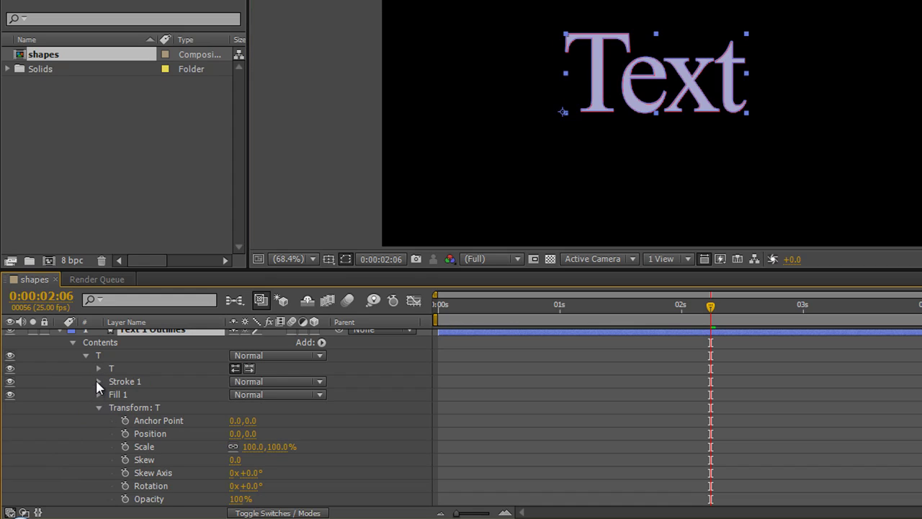
click(99, 381)
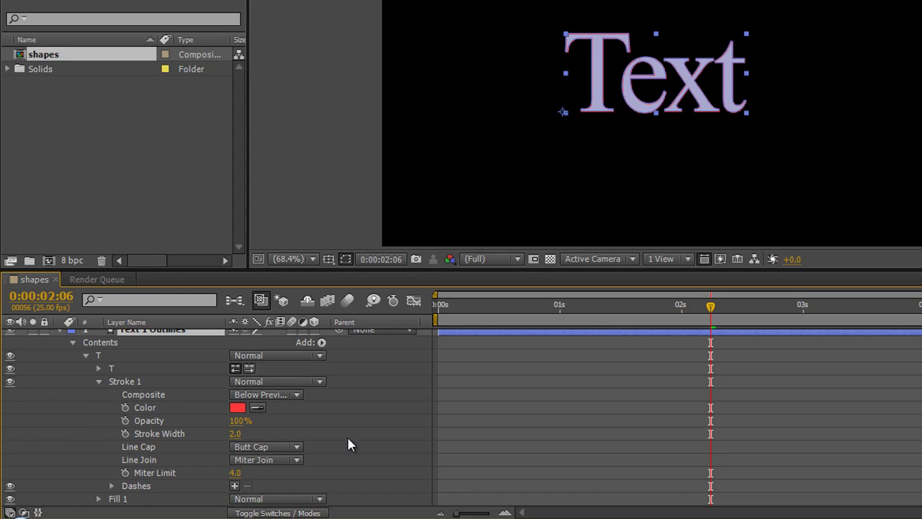
click(235, 486)
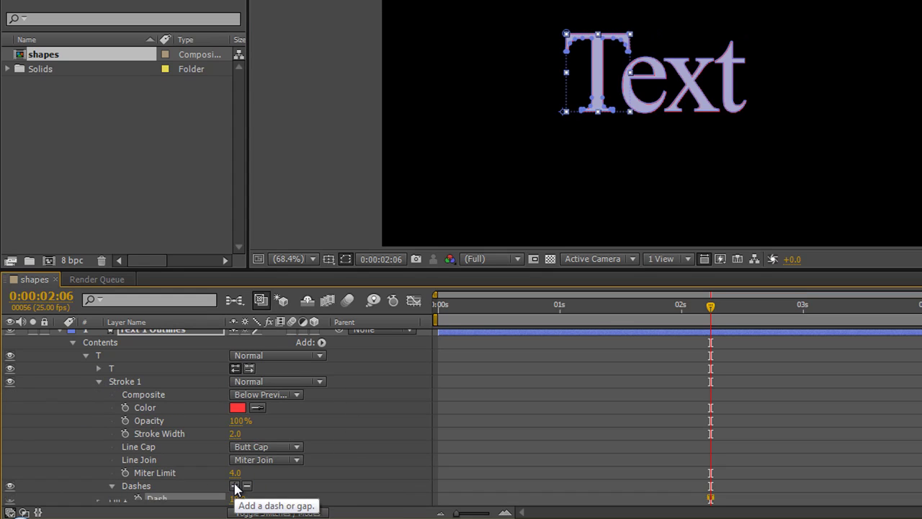
click(346, 261)
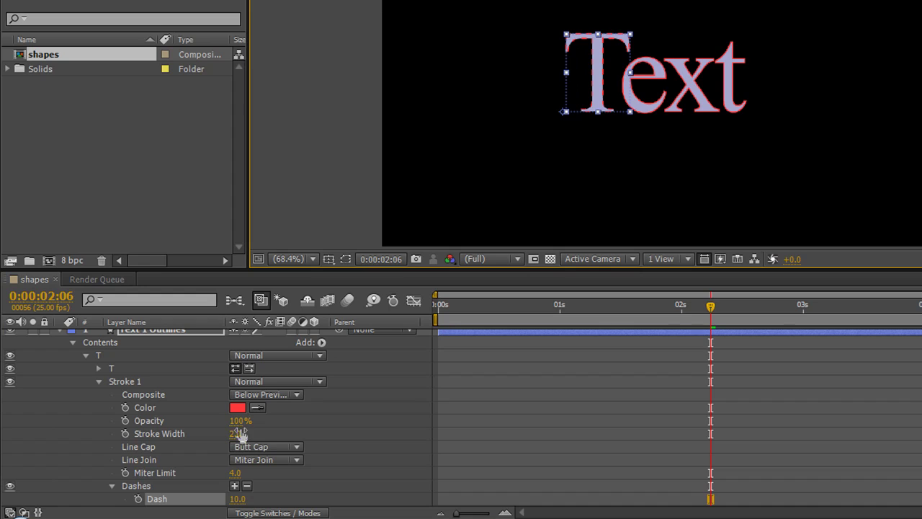
scroll(266, 410, down, 1)
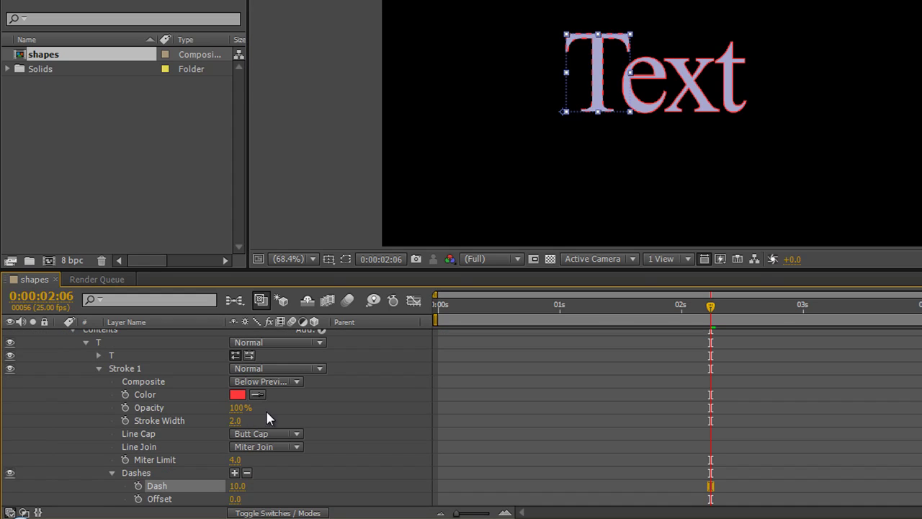
click(99, 368)
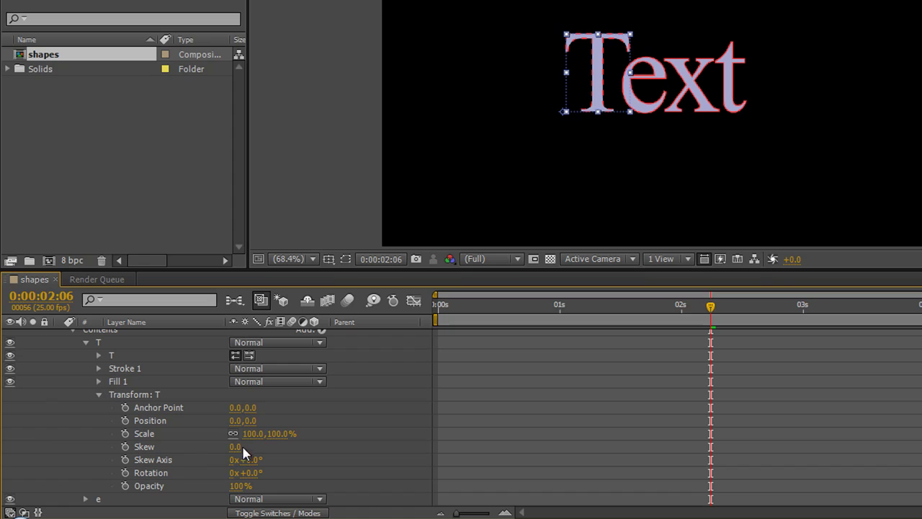
Step: Set the T letter's Skew to -26.0 and collapse its Transform and T groups
drag(242, 445, 163, 443)
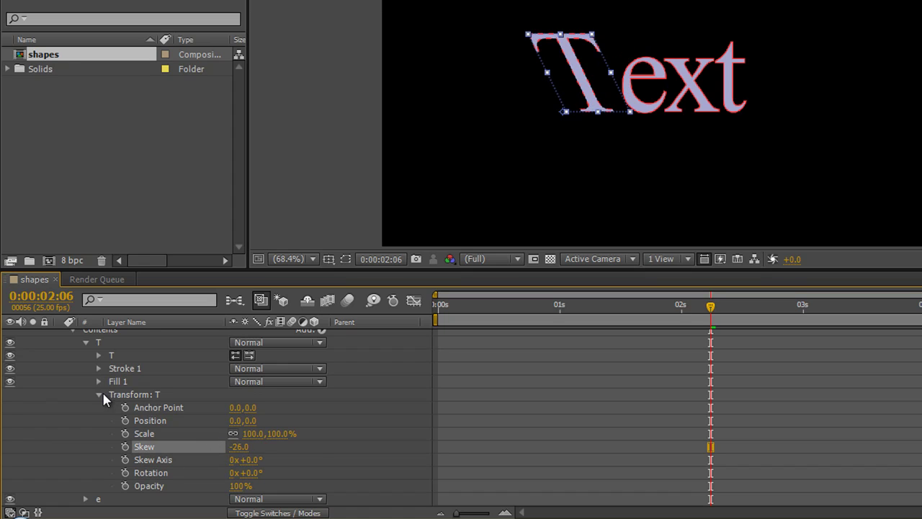
click(100, 394)
click(86, 361)
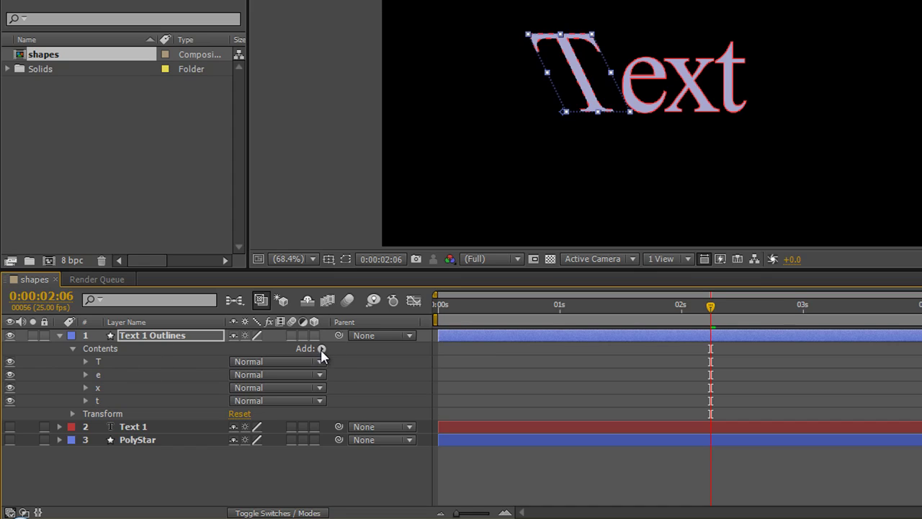
Step: Add an empty Group 1 to the Text 1 Outlines layer's contents
click(156, 337)
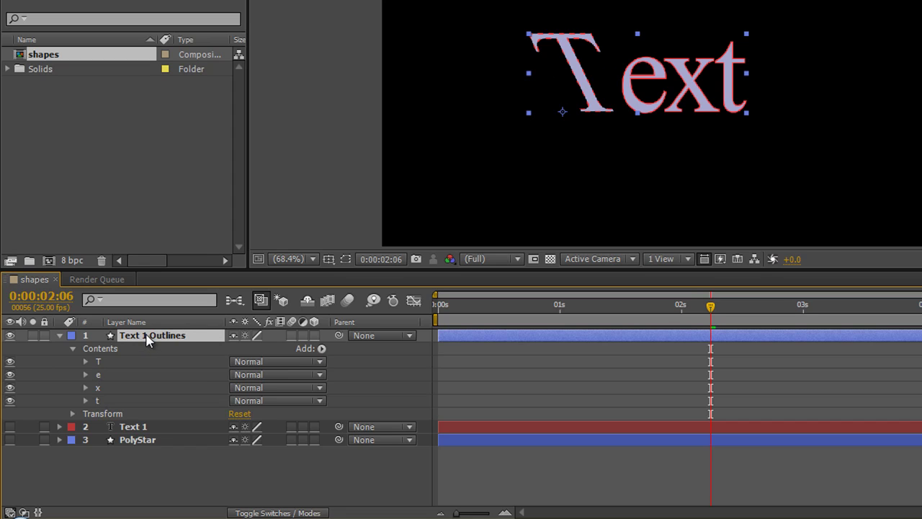
click(322, 348)
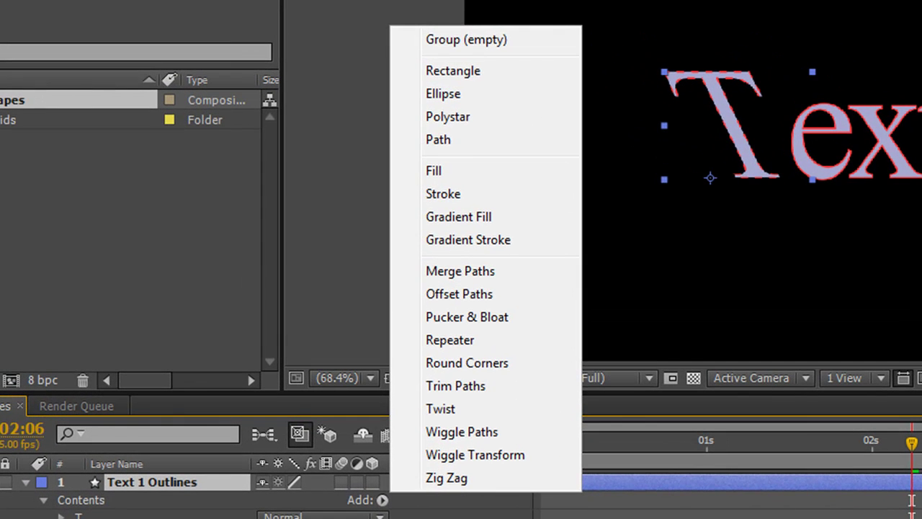
click(462, 43)
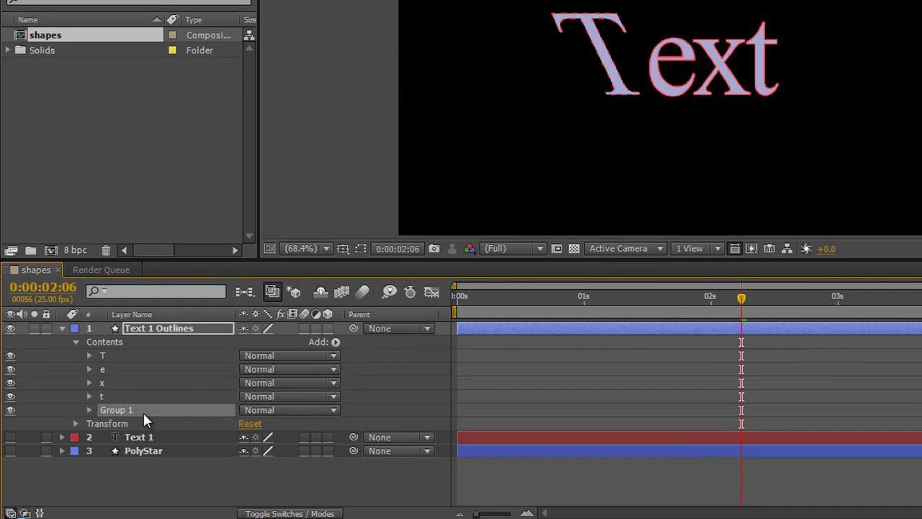
Step: Select the T, e, x and t letter groups and move them into Group 1
click(104, 355)
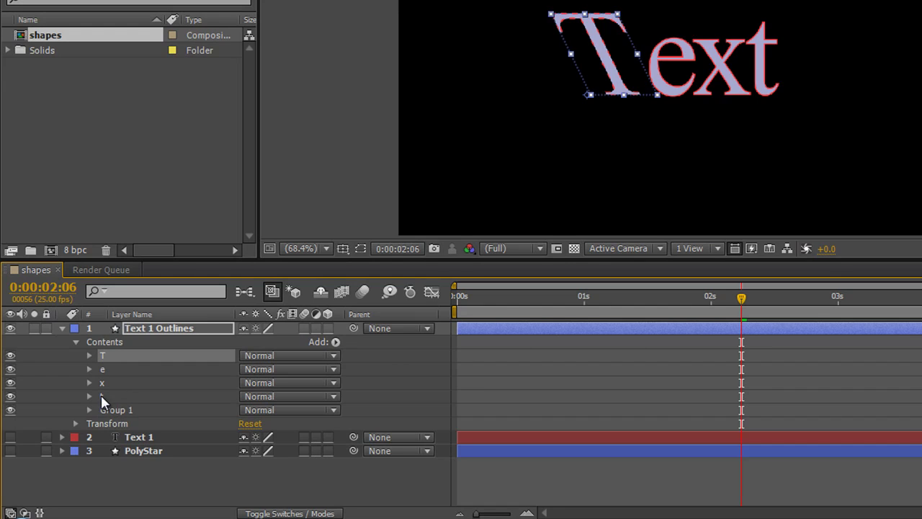
shift+click(101, 395)
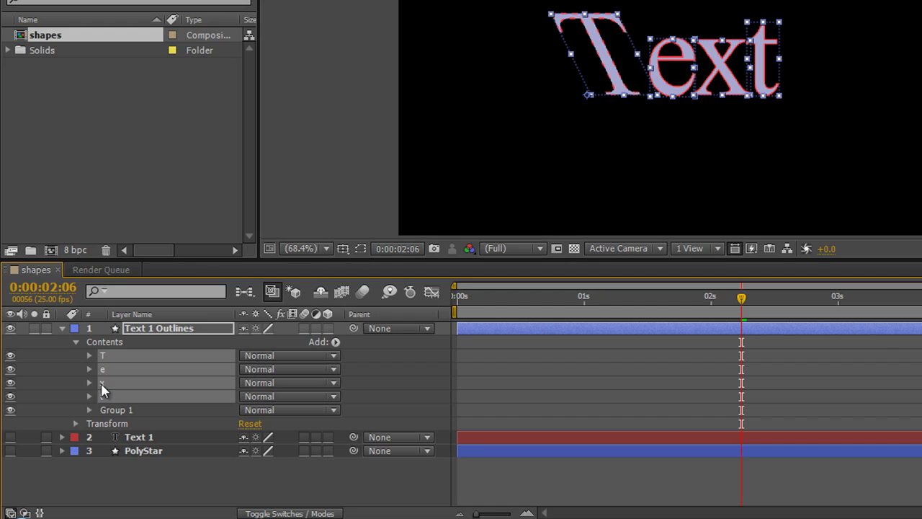
drag(103, 382, 122, 415)
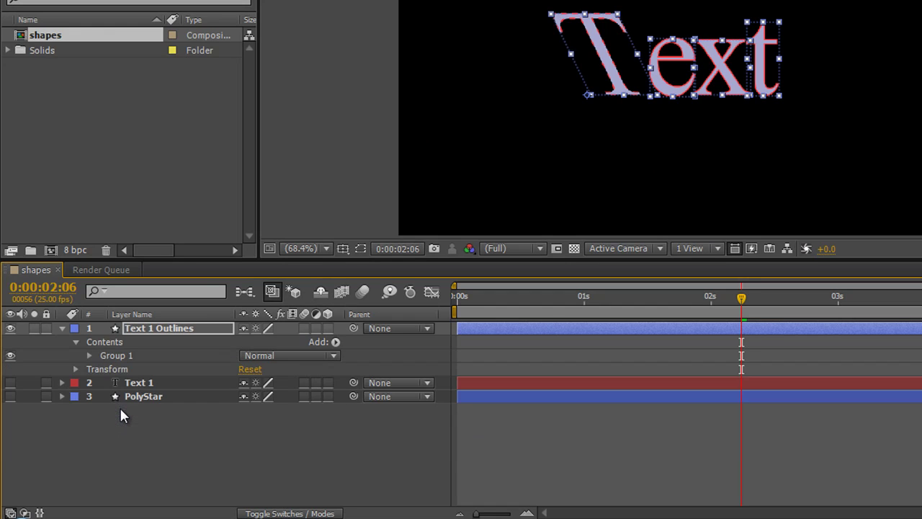
Step: Rename Group 1 to 'Text shapes'
click(115, 360)
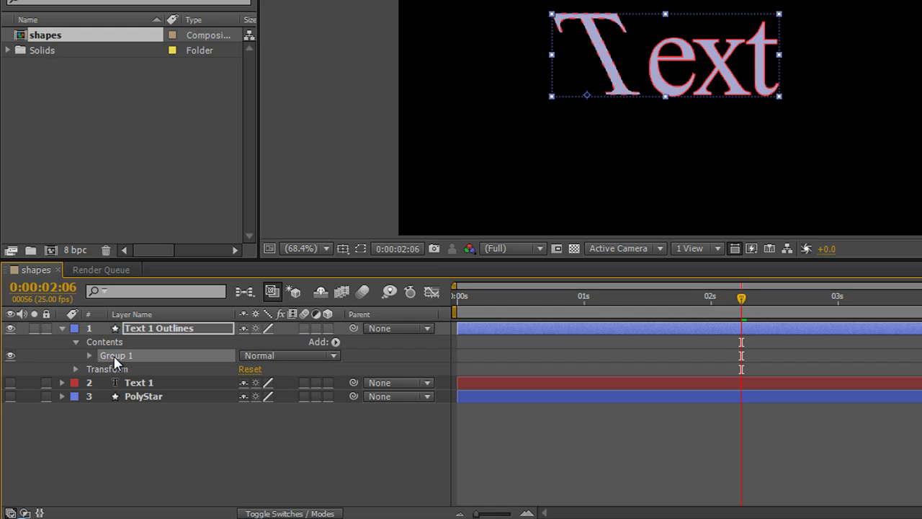
key(Return)
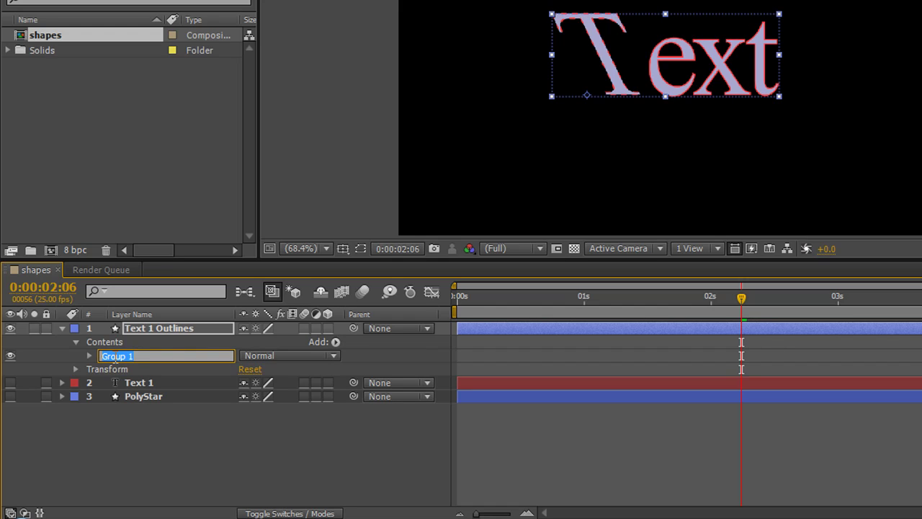
text(Text shapes)
key(Return)
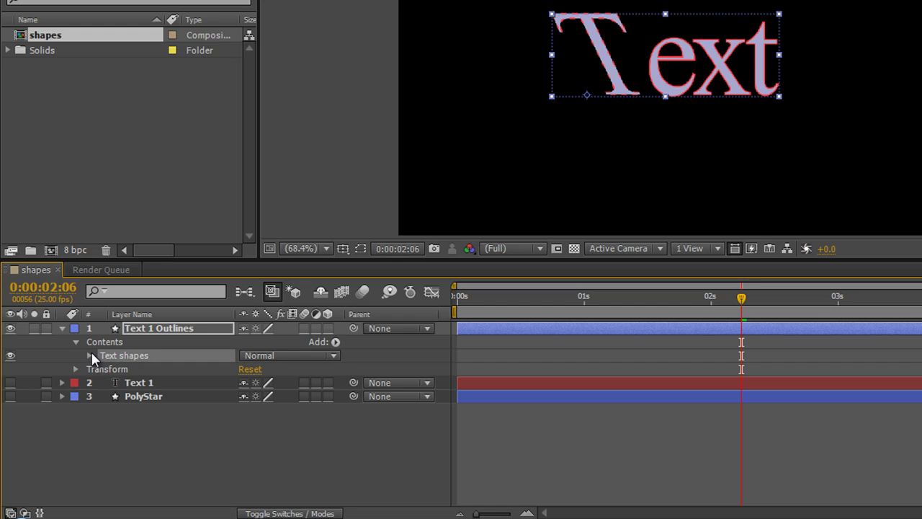
Step: Expand Text shapes to list its letter groups, then close the T contents again
click(90, 356)
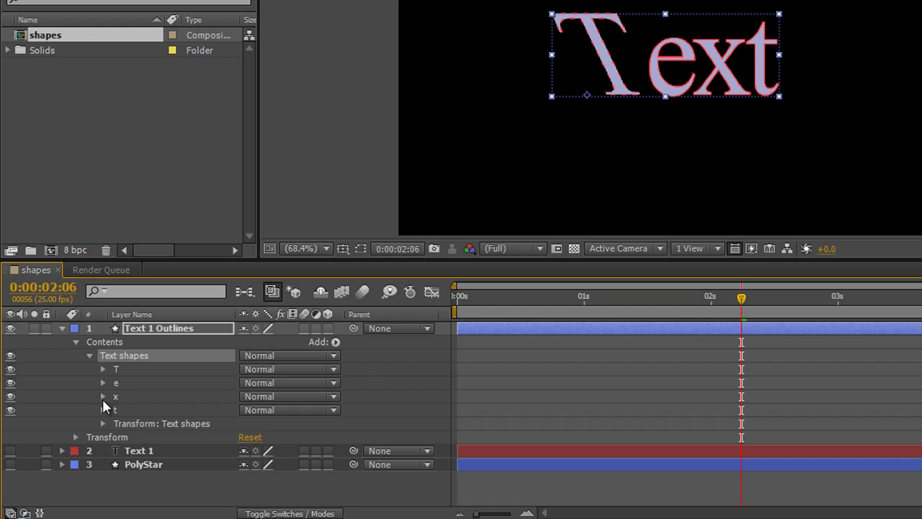
click(102, 369)
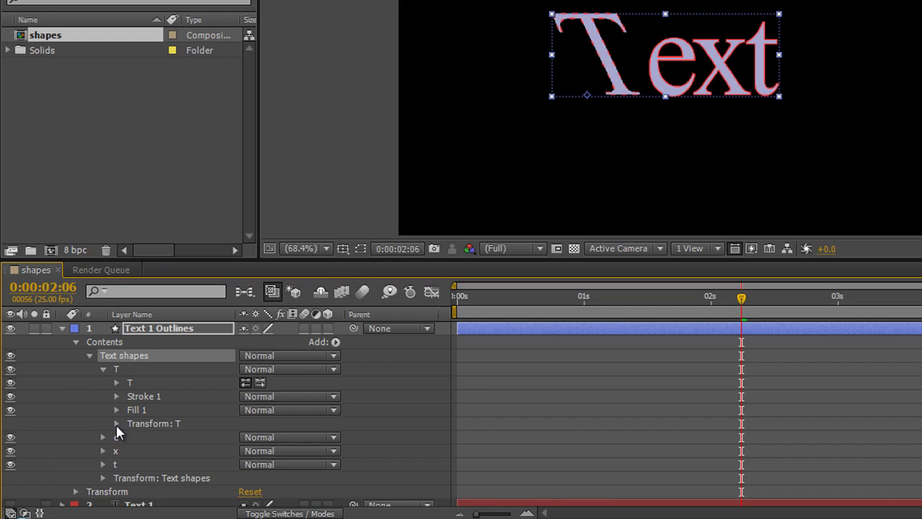
click(103, 369)
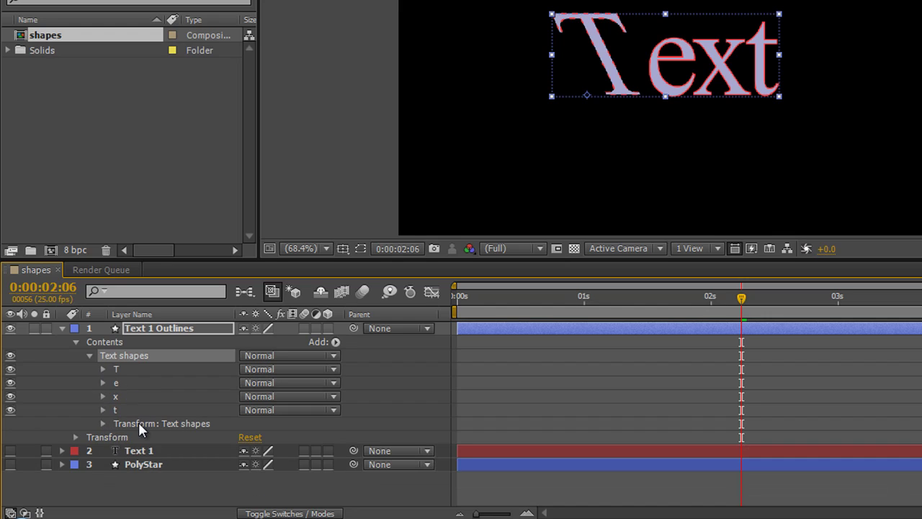
Step: Set the Text shapes group's Skew to 16.0
click(102, 425)
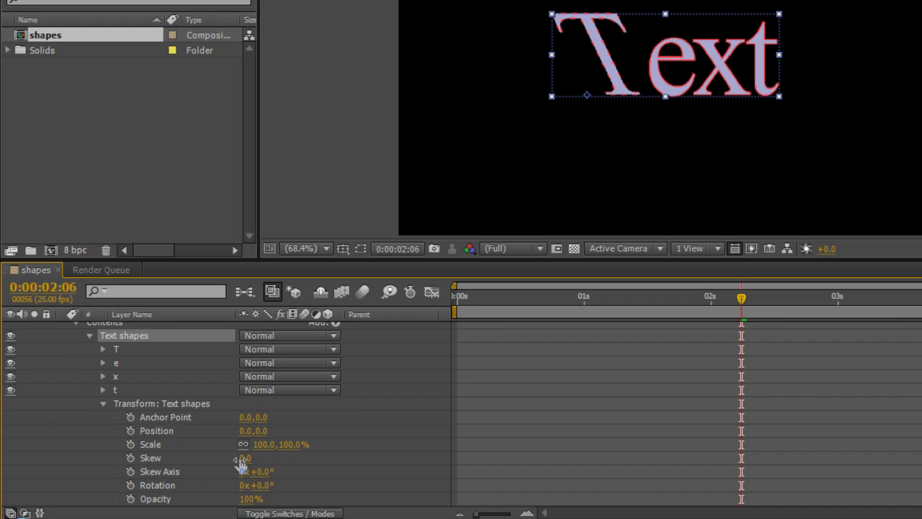
mouse_move(242, 461)
mouse_down()
mouse_move(277, 459)
mouse_move(217, 456)
mouse_move(236, 457)
mouse_move(227, 455)
mouse_up()
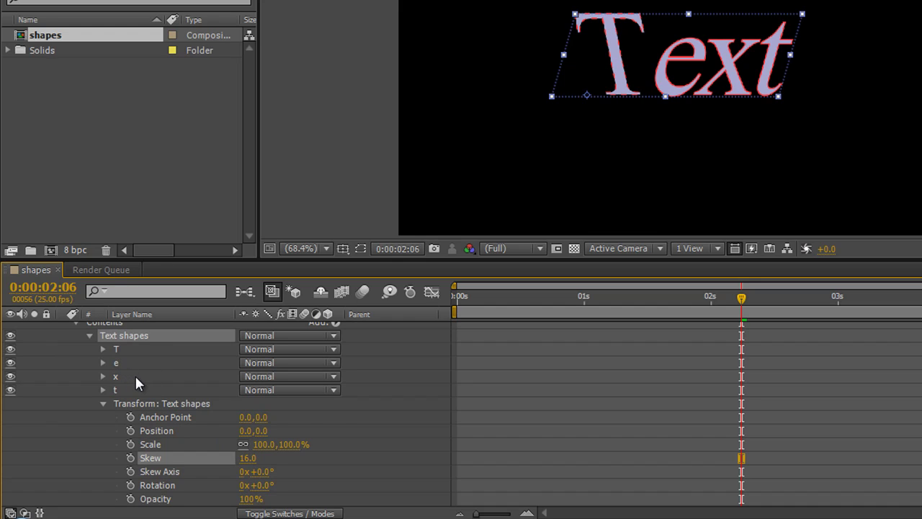
click(90, 337)
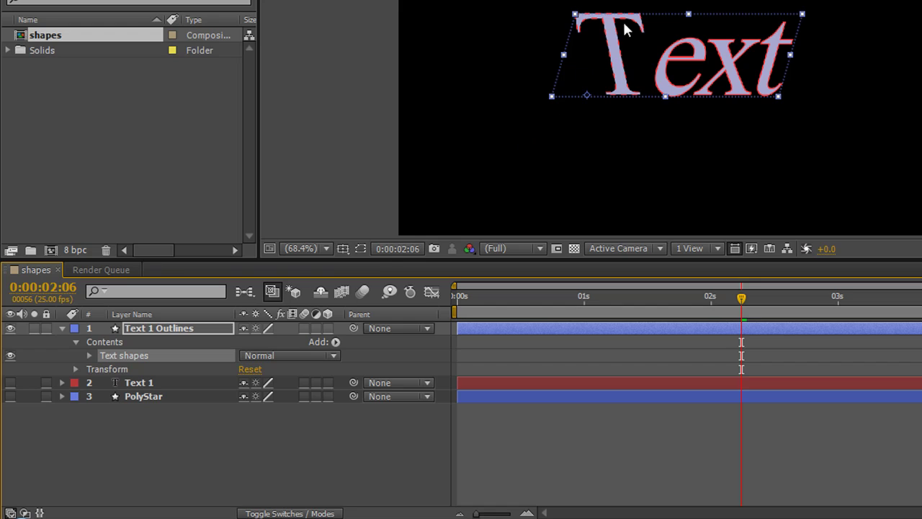
Step: Collapse the Text 1 Outlines layer and turn off its visibility
click(88, 355)
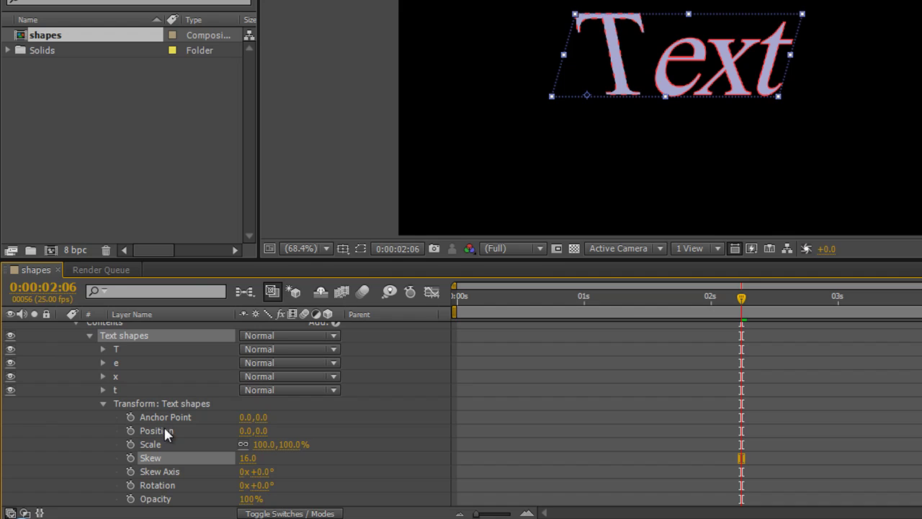
scroll(166, 427, up, 1)
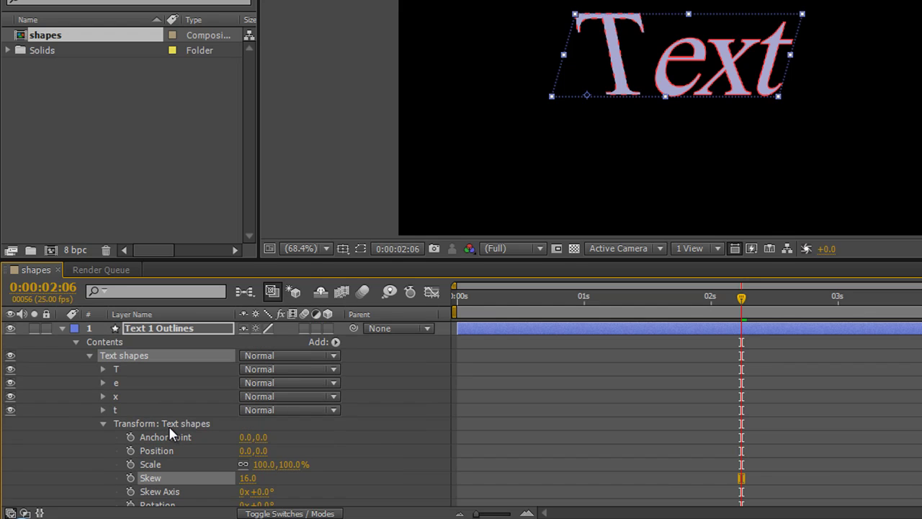
click(61, 328)
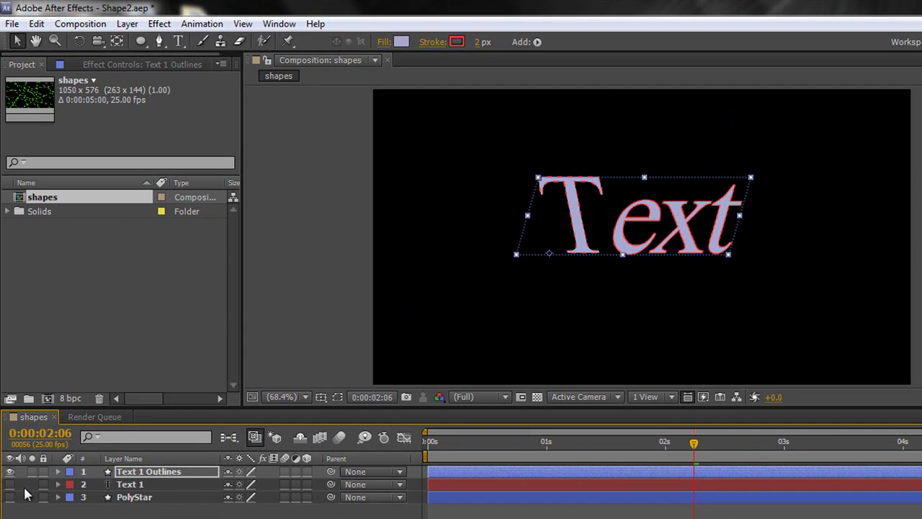
click(10, 471)
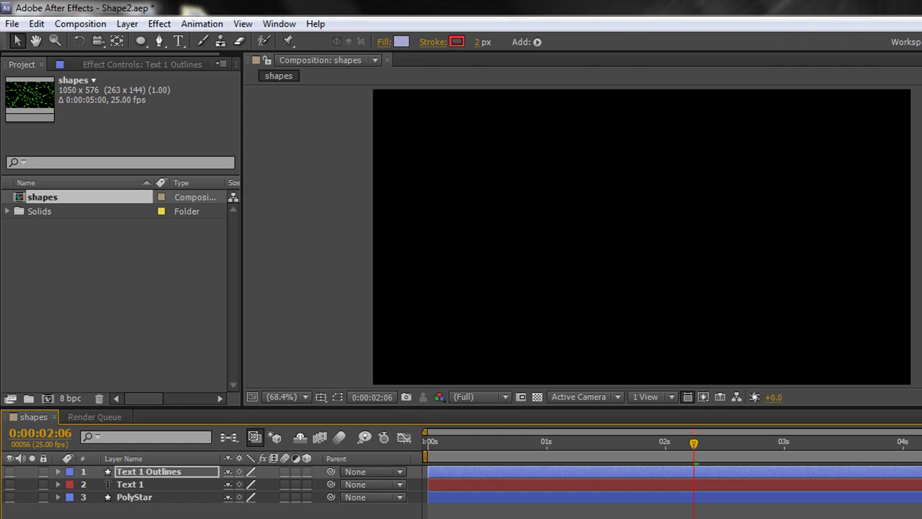
Step: Select the Pen tool and deselect all layers with F2
click(160, 43)
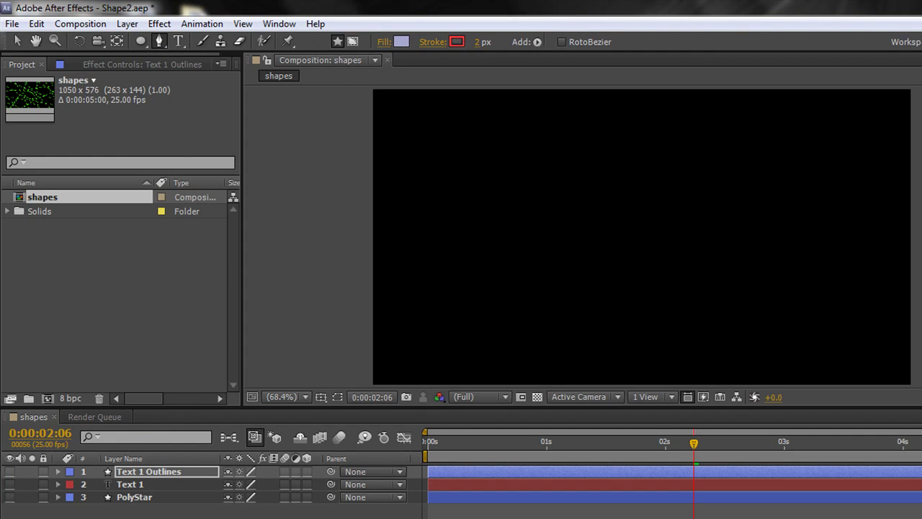
key(F2)
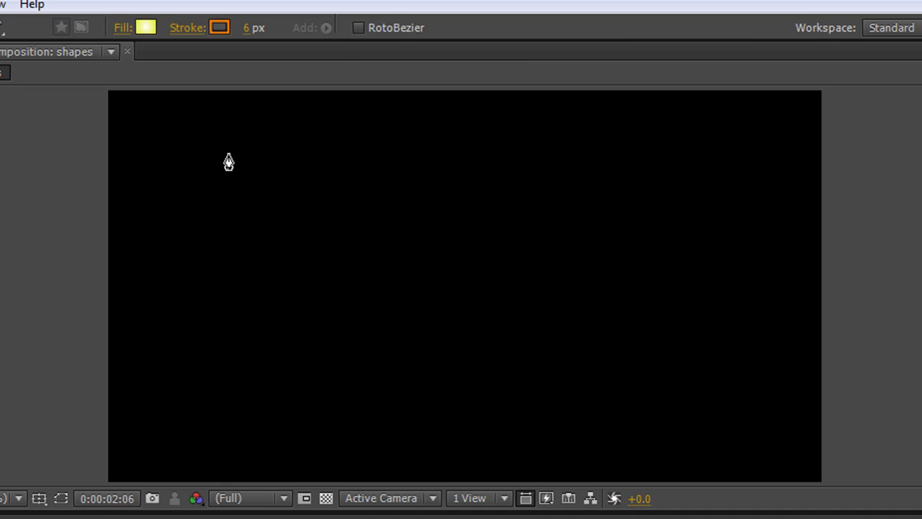
Step: Draw a closed four-cornered yellow quadrilateral at the upper left with the Pen tool
click(161, 142)
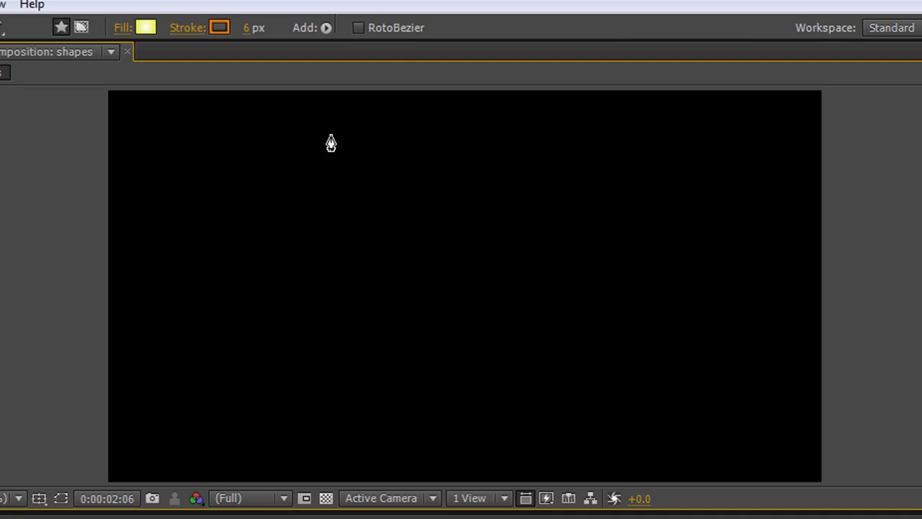
click(330, 134)
click(322, 242)
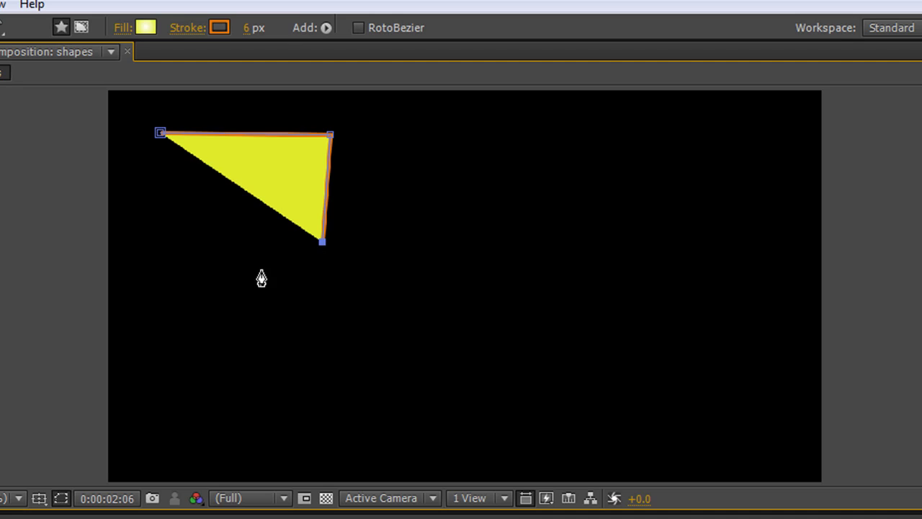
click(167, 250)
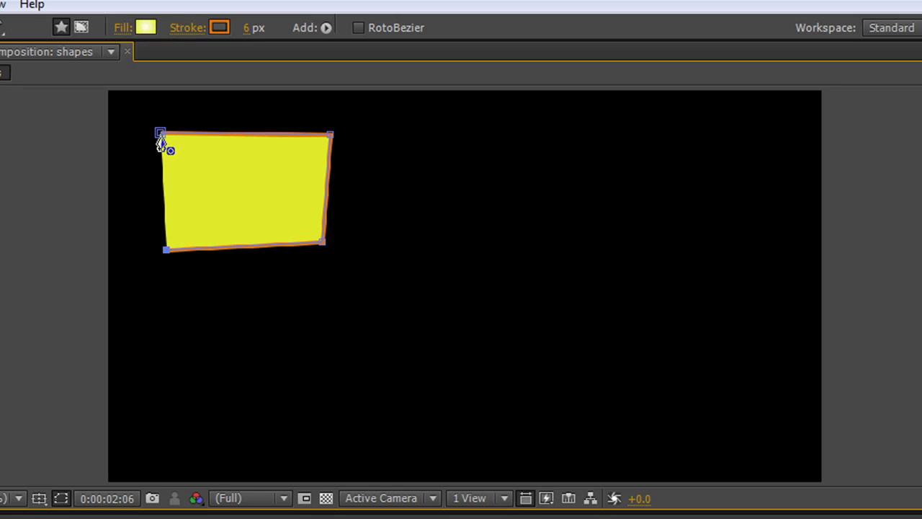
click(159, 137)
Step: Enable RotoBezier and draw a smooth four-point closed oval right of the quadrilateral
click(358, 28)
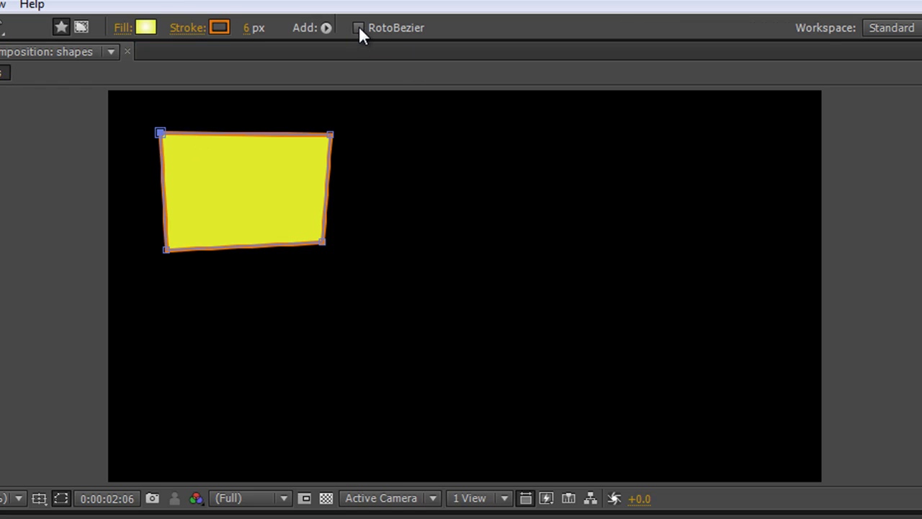
click(485, 136)
click(663, 140)
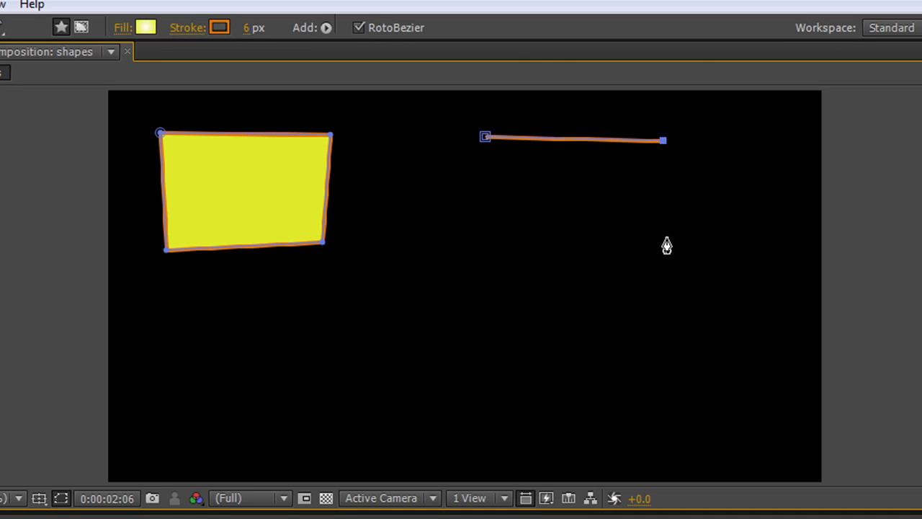
click(661, 250)
click(513, 258)
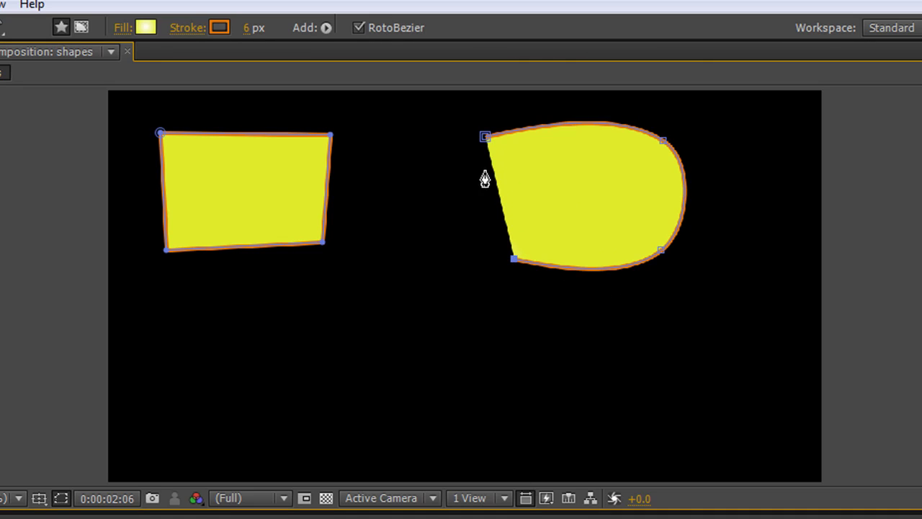
click(485, 136)
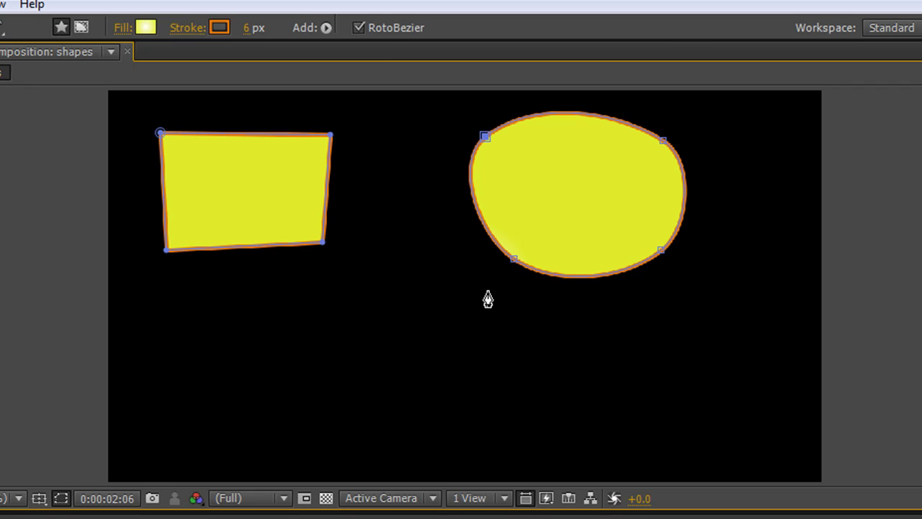
Step: Turn off RotoBezier and drag out Bezier handles to form a tilted egg-shaped curve below the quadrilateral
click(357, 28)
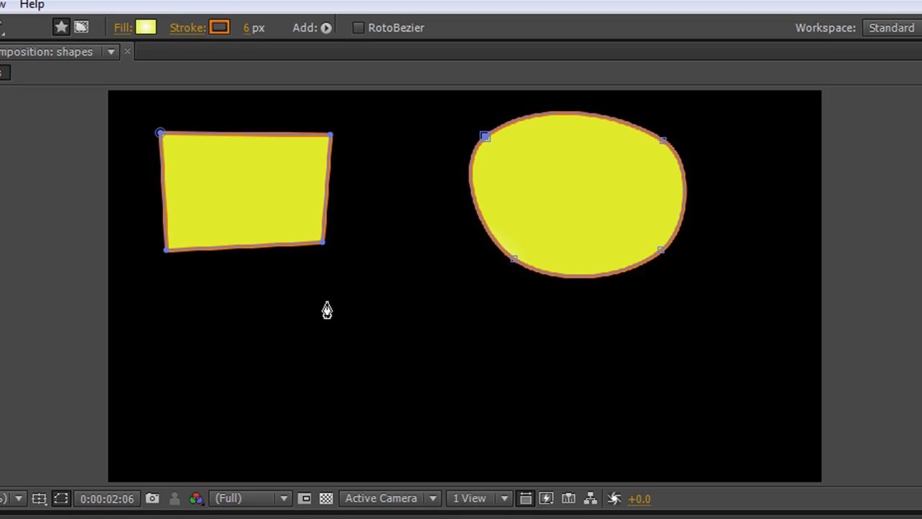
drag(317, 311, 441, 311)
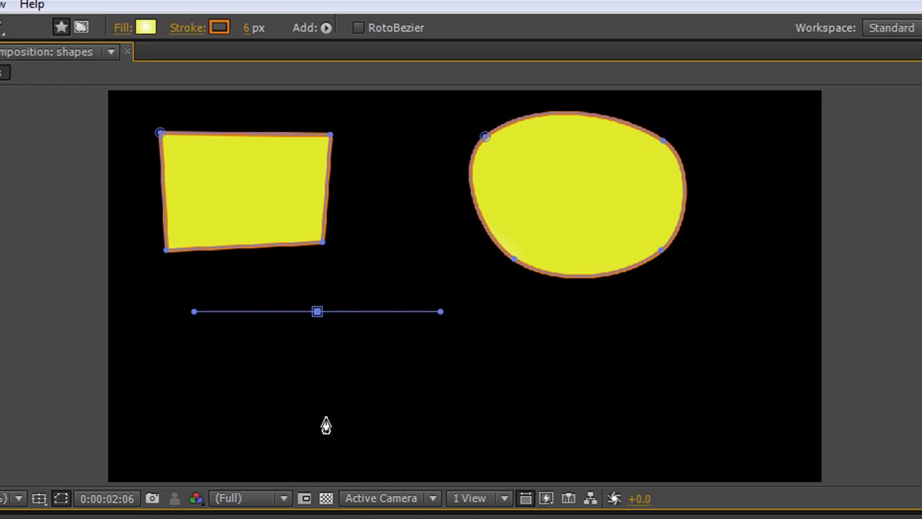
click(316, 437)
drag(323, 443, 181, 439)
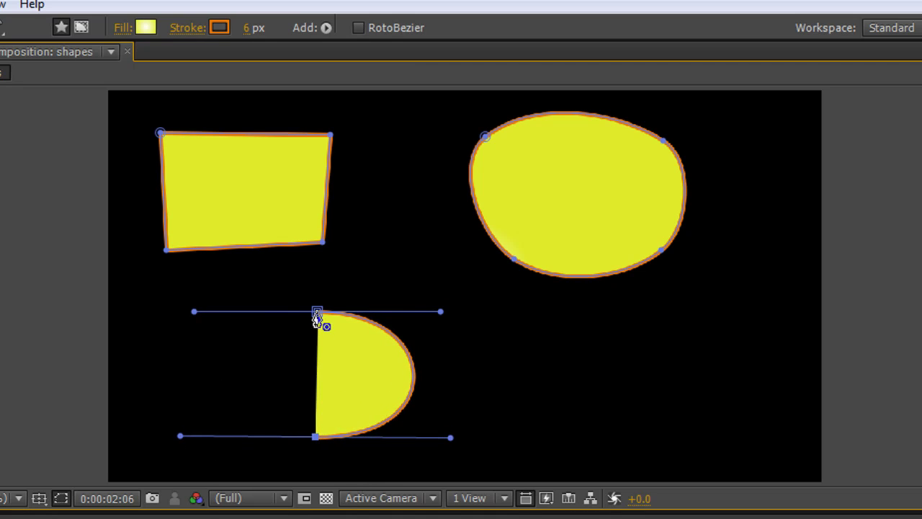
drag(317, 315, 402, 262)
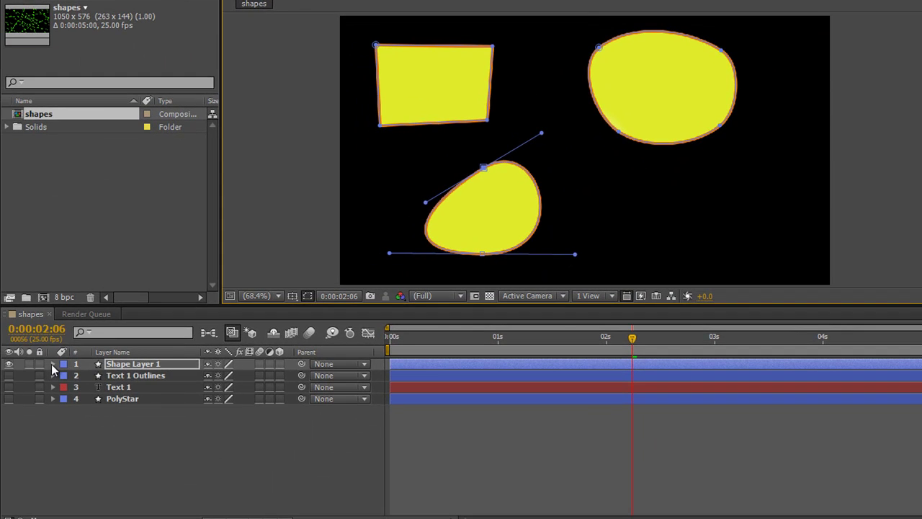
Step: Reveal Shape 3's Path property and set a path keyframe at about one second
click(52, 364)
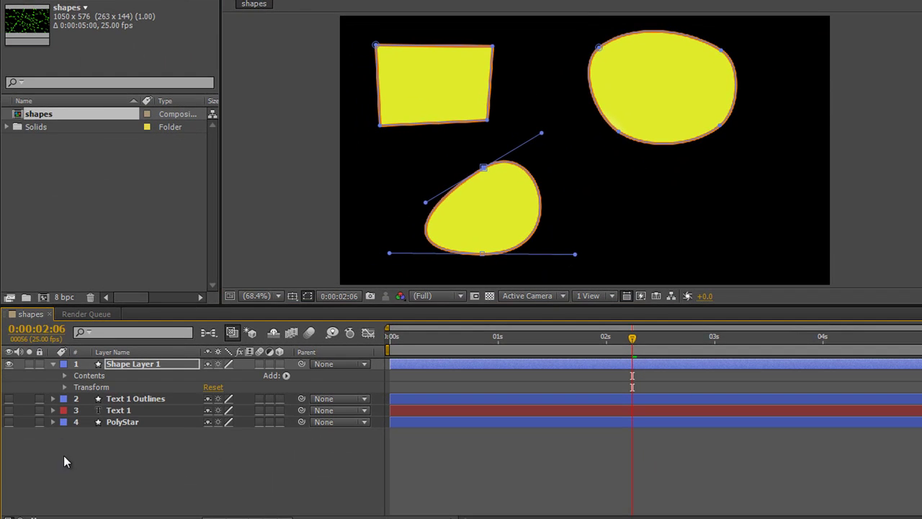
click(64, 375)
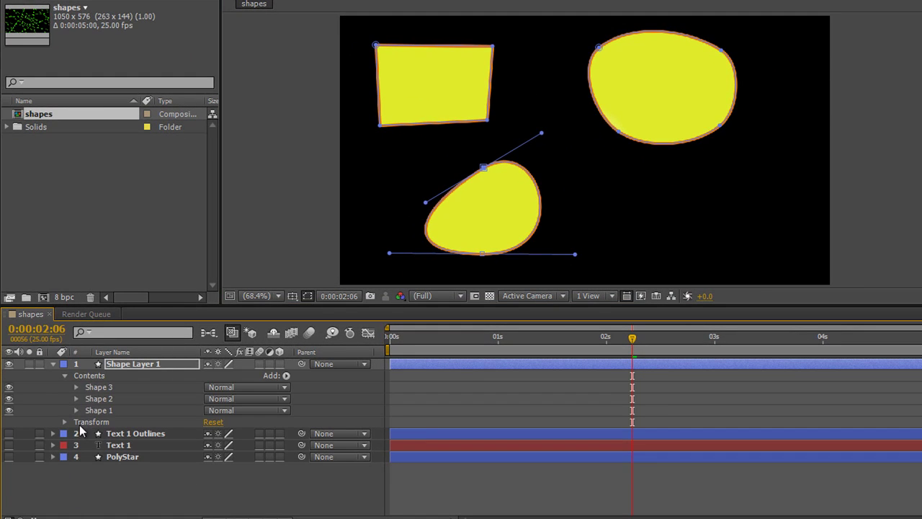
click(76, 387)
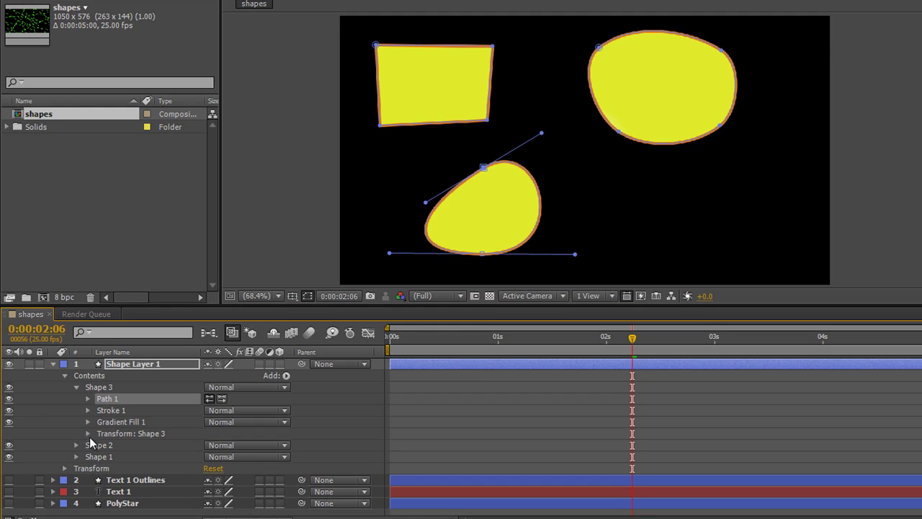
click(88, 399)
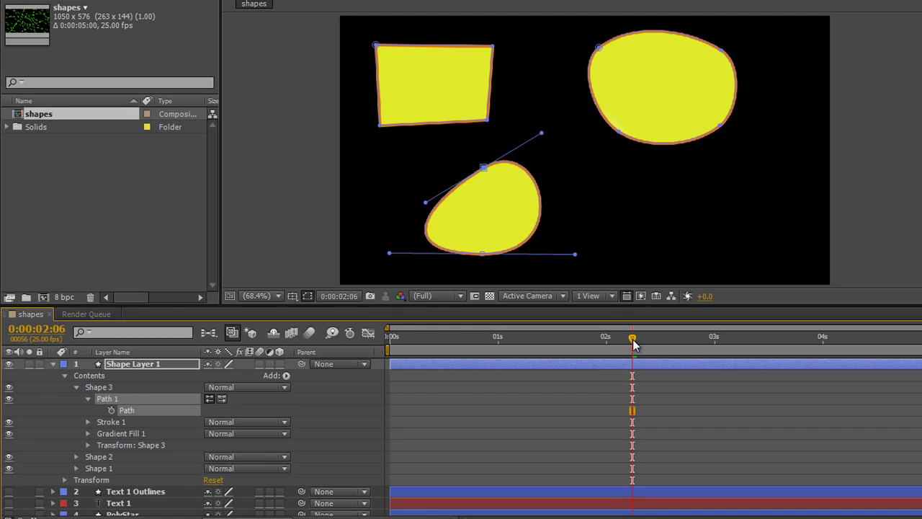
drag(633, 344, 519, 366)
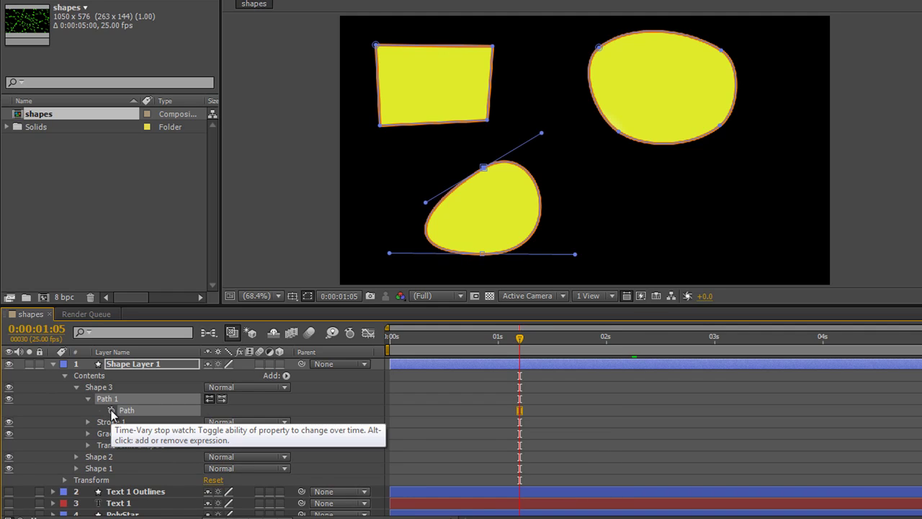
click(112, 411)
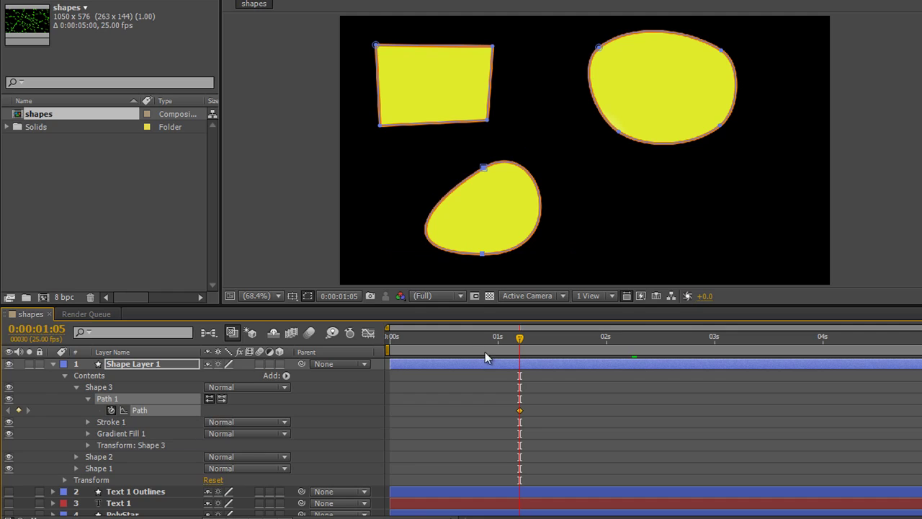
Step: Add a path keyframe at 0 s, reshape the bottom shape's curves, and scrub to preview
drag(520, 339, 425, 342)
key(Home)
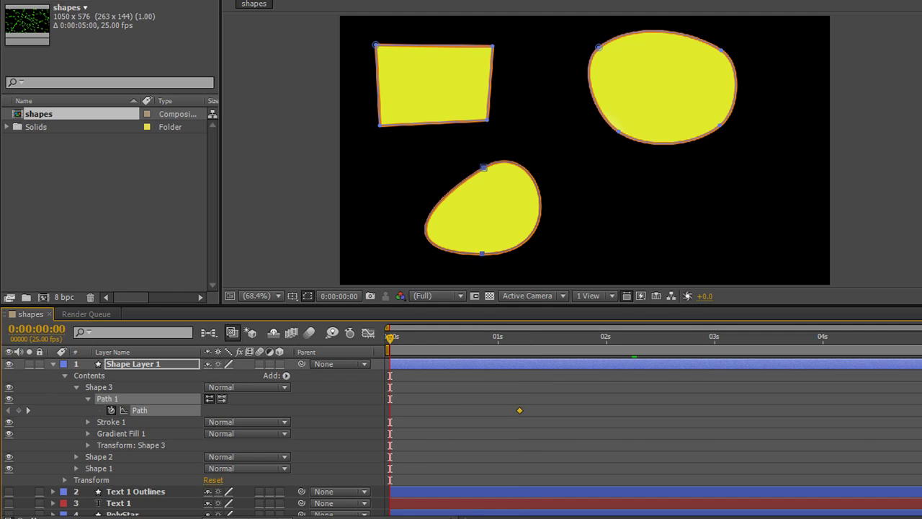
click(18, 410)
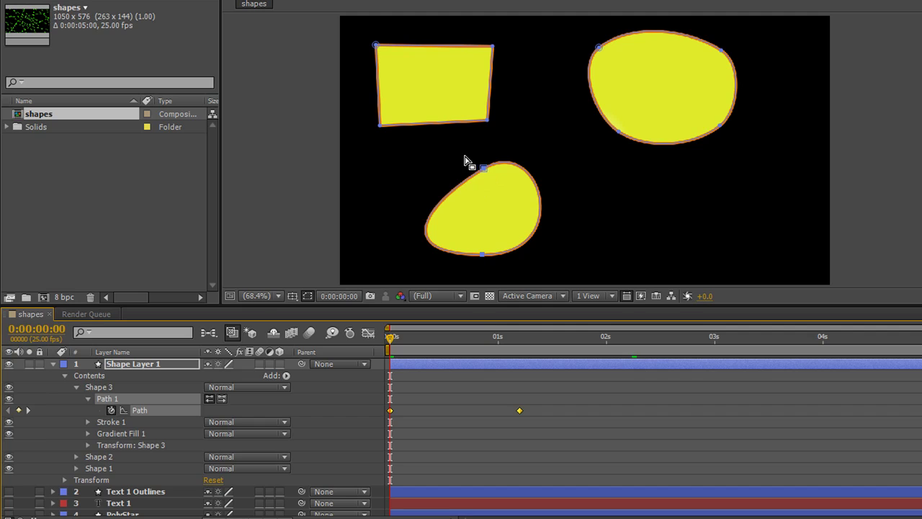
drag(454, 156, 557, 203)
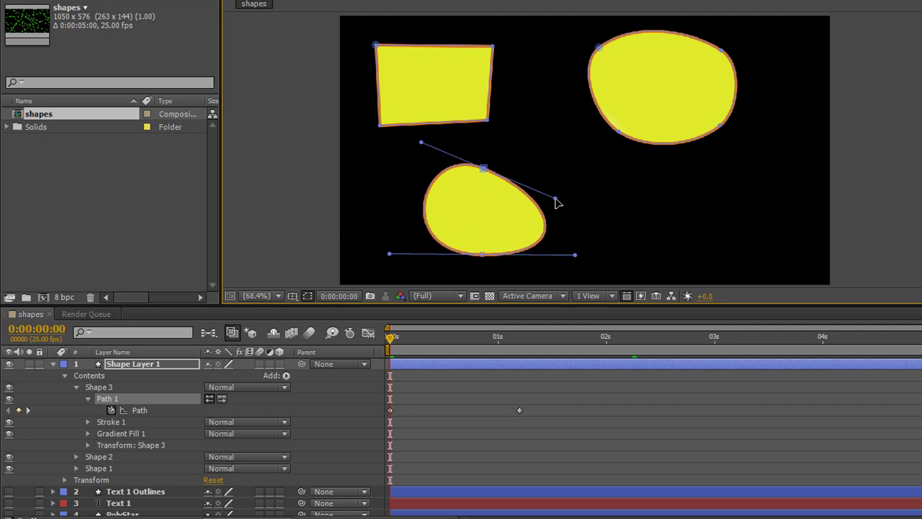
drag(575, 258, 571, 226)
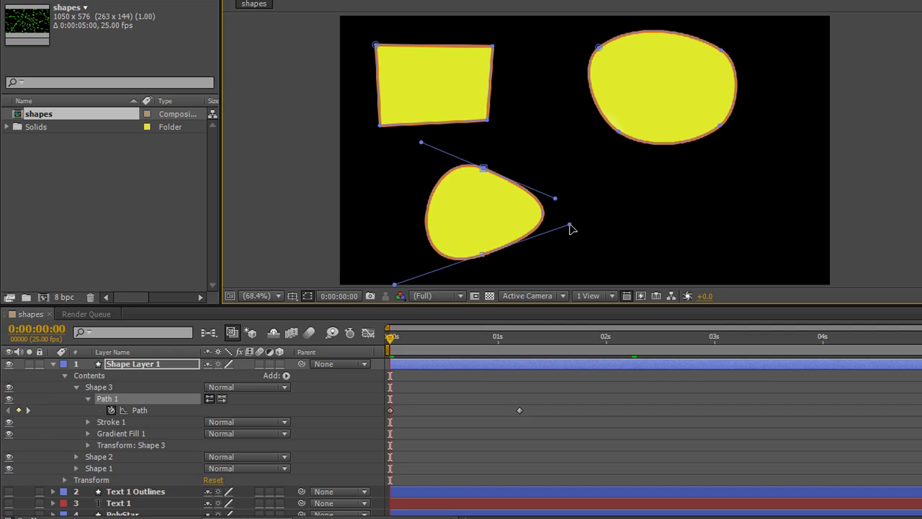
click(394, 339)
drag(408, 344, 382, 384)
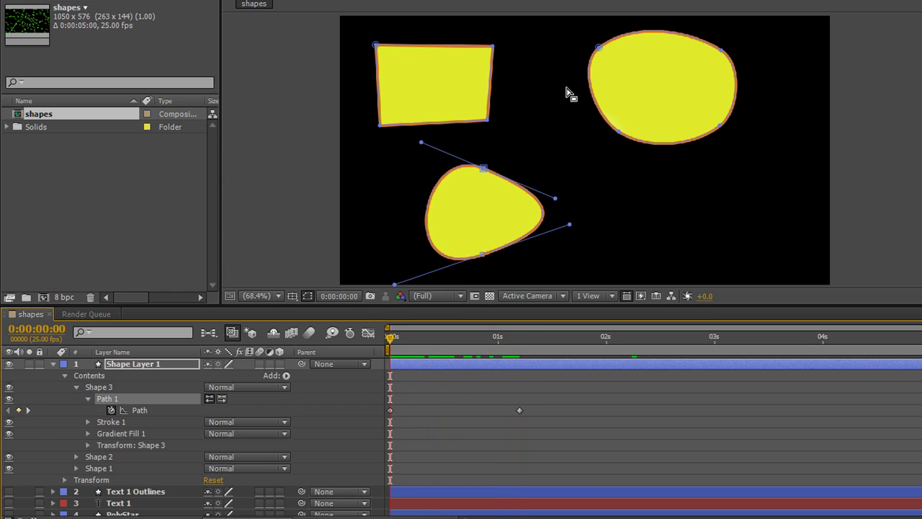
Step: Collapse Shape 3 and start a path keyframe on Shape 1's rectangle
click(76, 388)
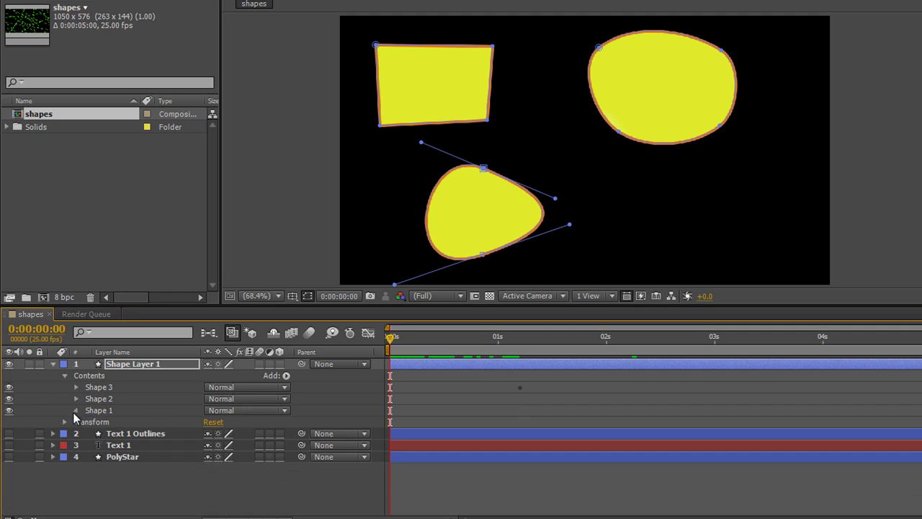
click(74, 411)
click(87, 422)
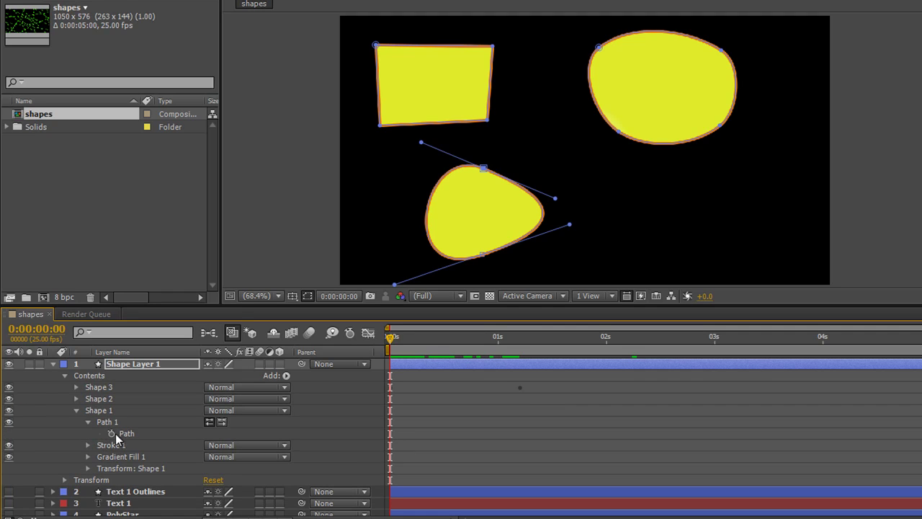
click(111, 433)
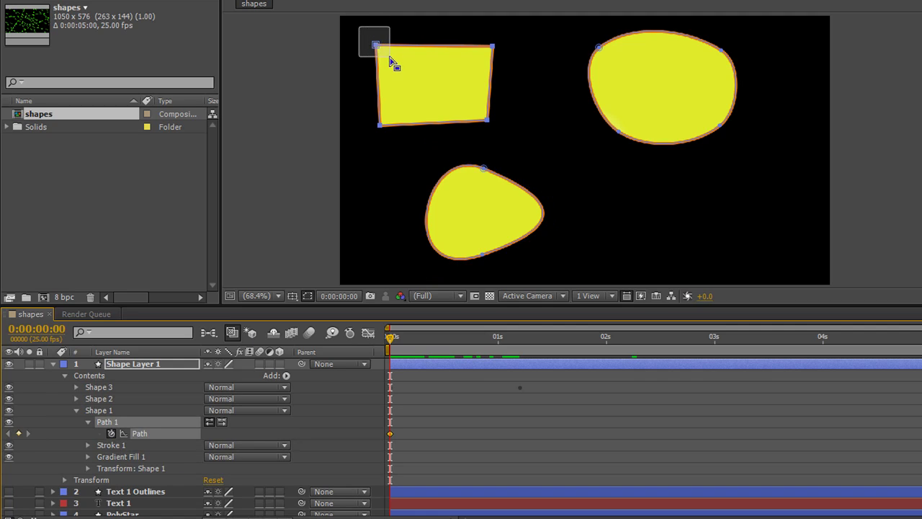
drag(358, 27, 379, 48)
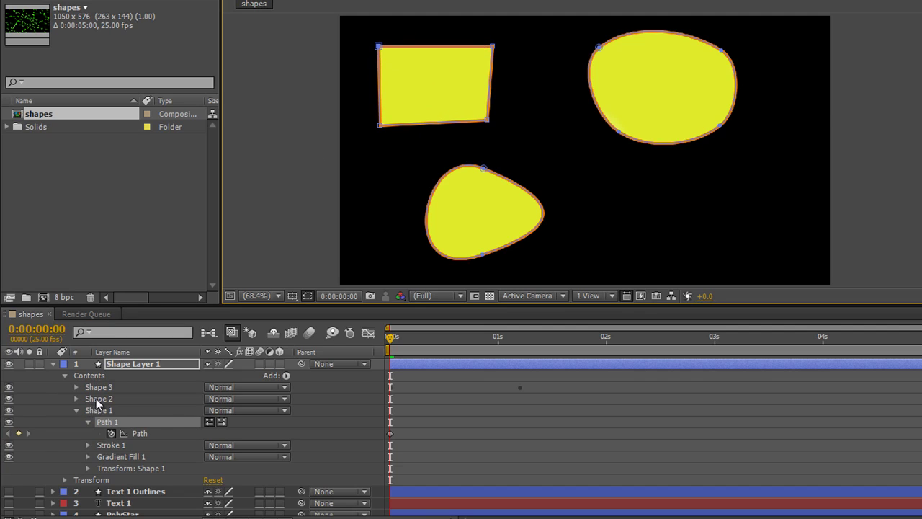
Step: Expand Shape 2's path and pull the oval's top-left point inward
click(96, 398)
click(76, 399)
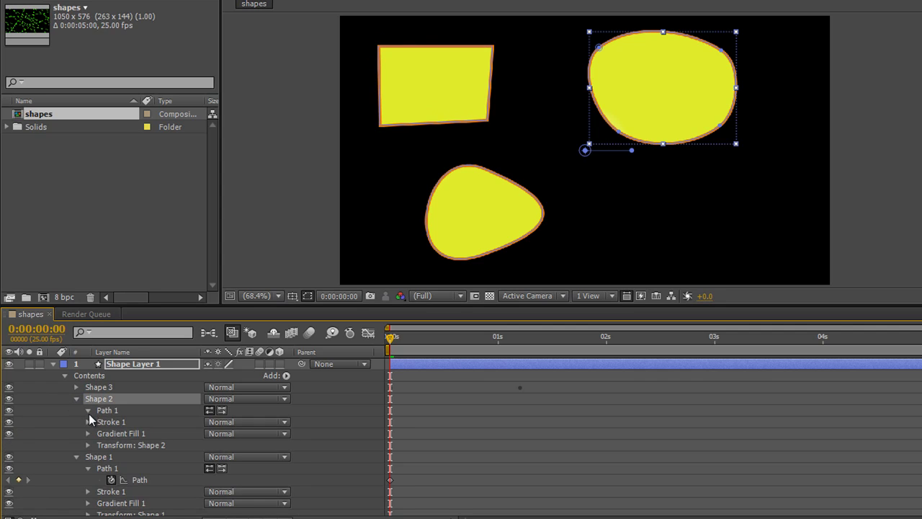
click(87, 411)
click(127, 421)
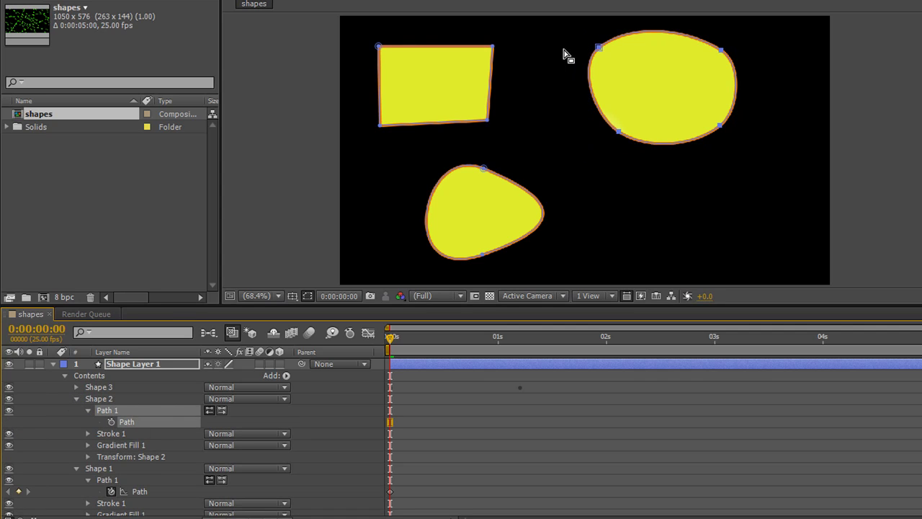
drag(565, 51, 624, 59)
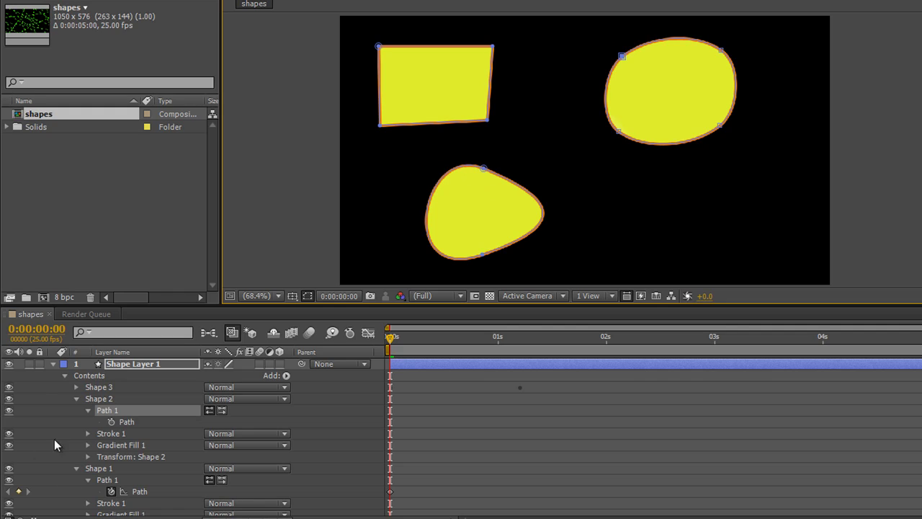
Step: Expand Shape 3 and select its Path 1 to edit the bottom blob's points
click(77, 387)
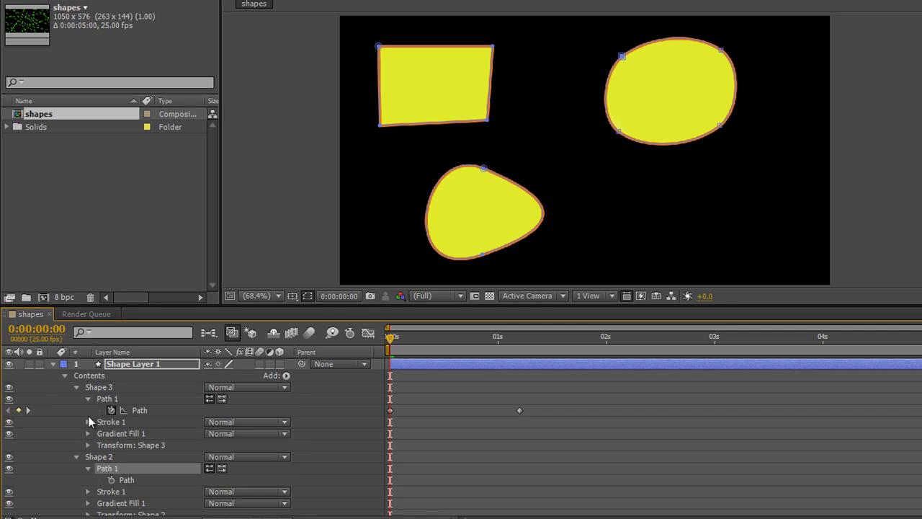
click(142, 401)
click(144, 409)
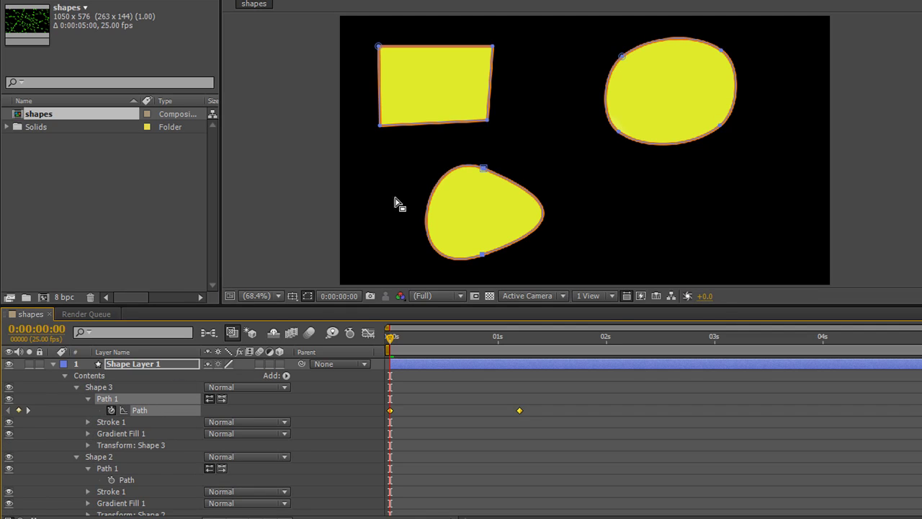
Step: Drag the bottom blob's top and bottom Bezier handles to form a heart at 0 s
drag(465, 144, 504, 204)
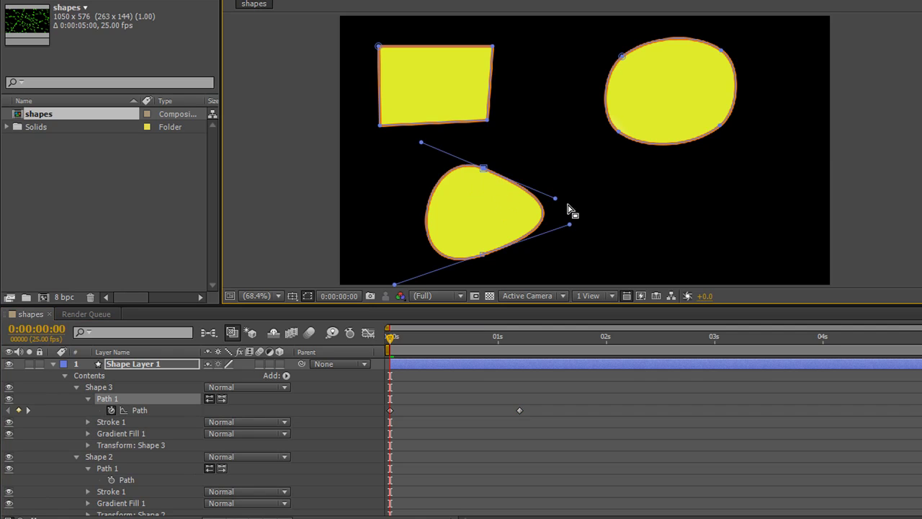
drag(560, 201, 533, 92)
drag(564, 147, 548, 100)
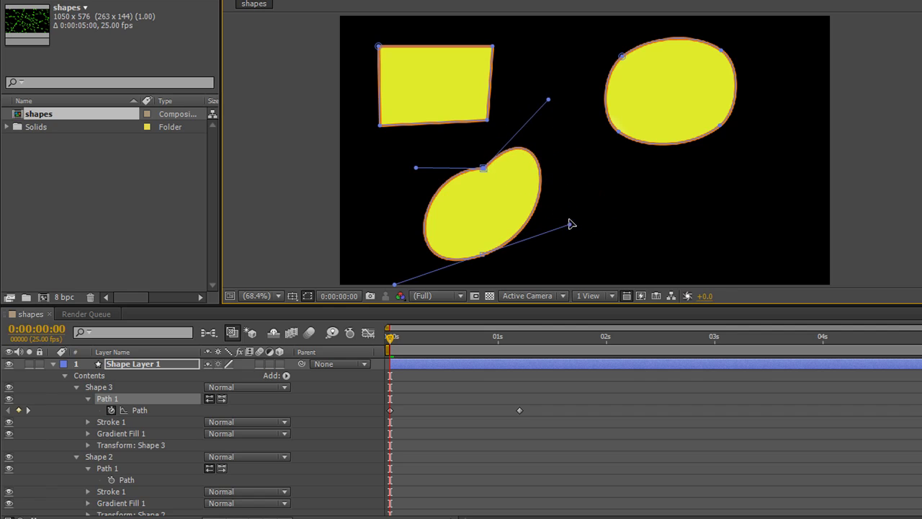
mouse_move(569, 226)
mouse_down()
mouse_move(582, 253)
mouse_move(568, 195)
mouse_move(586, 225)
mouse_up()
drag(587, 228, 544, 223)
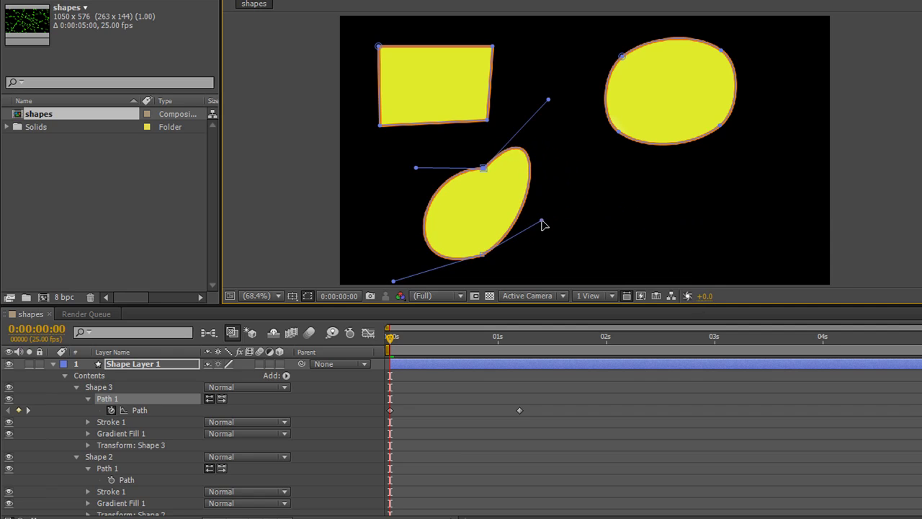
drag(416, 169, 421, 109)
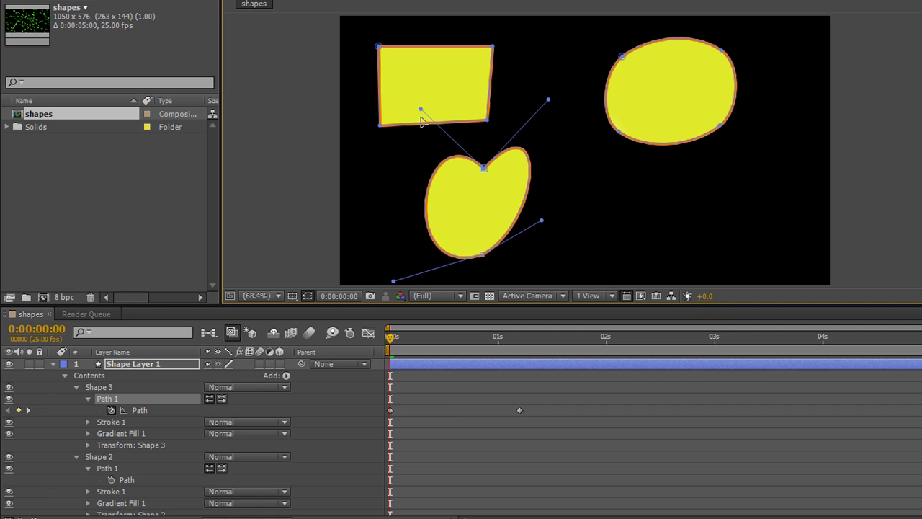
drag(393, 281, 417, 225)
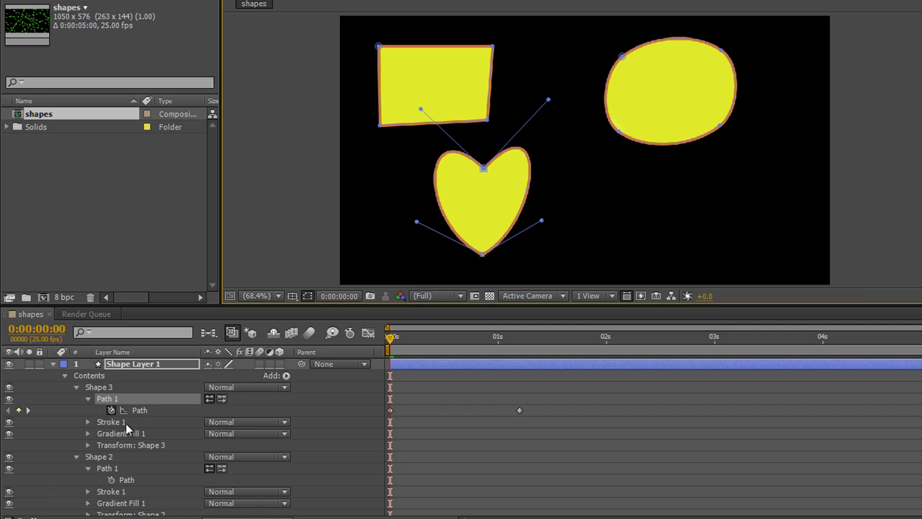
Step: Set the heart's Transform: Shape 3 Skew to -15
click(88, 421)
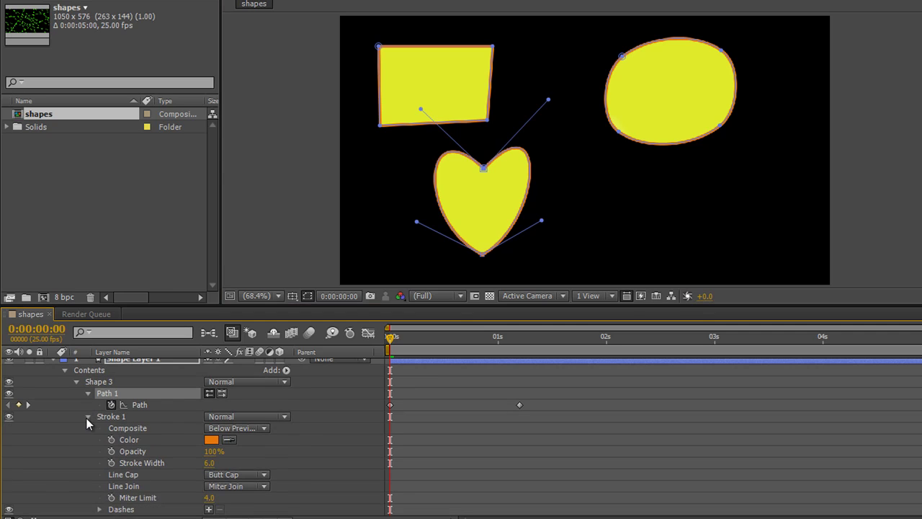
scroll(85, 419, down, 3)
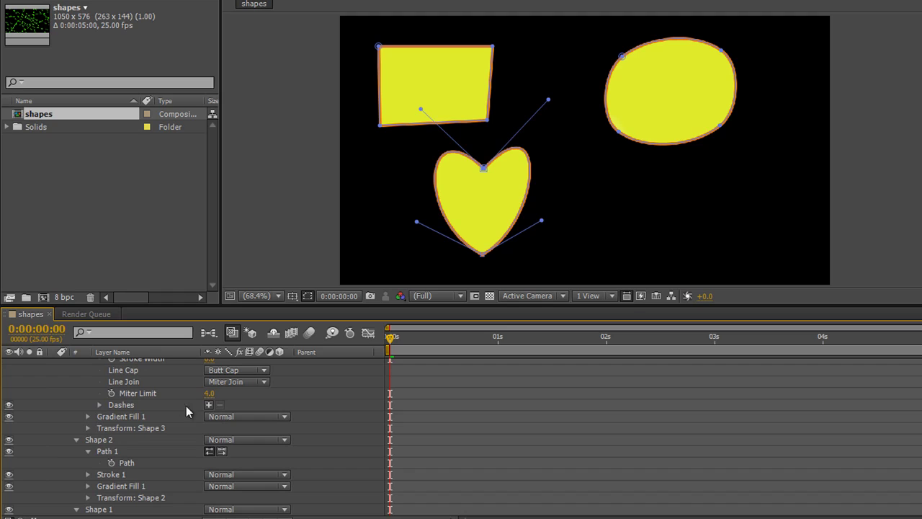
click(87, 428)
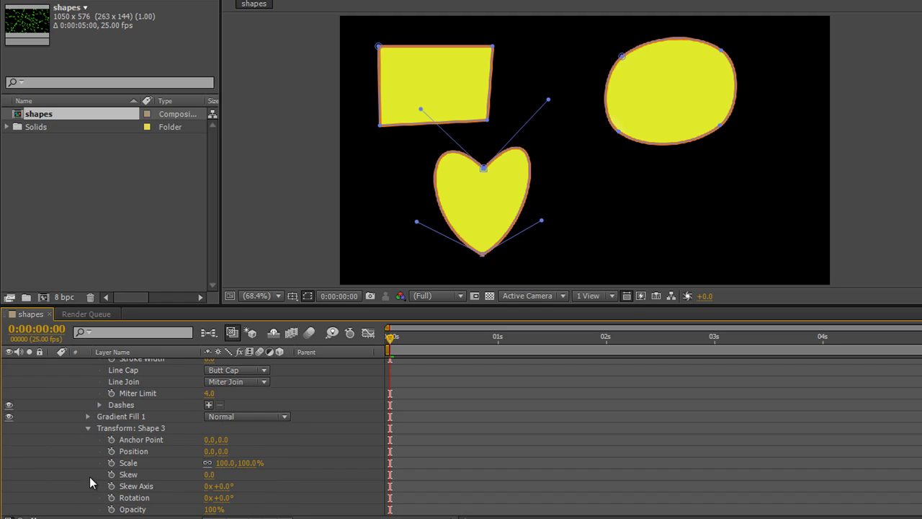
mouse_move(209, 474)
mouse_down()
mouse_move(236, 479)
mouse_move(180, 474)
mouse_move(193, 474)
mouse_up()
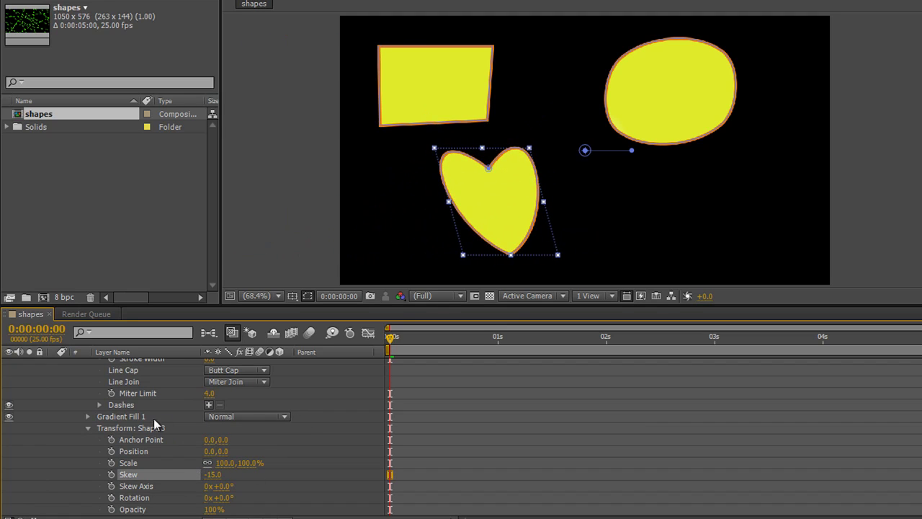
scroll(118, 423, up, 3)
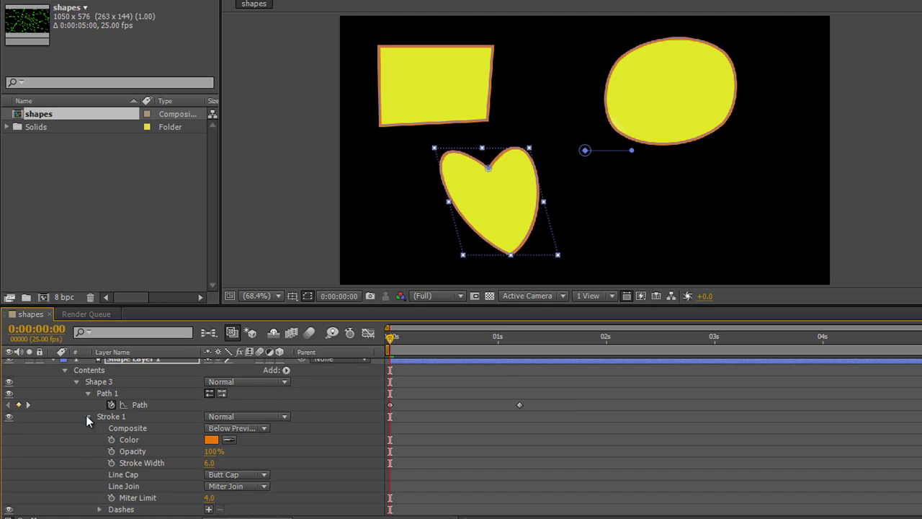
click(87, 416)
Step: Collapse the Shape 3 group and open the Add: shape contents menu
click(77, 382)
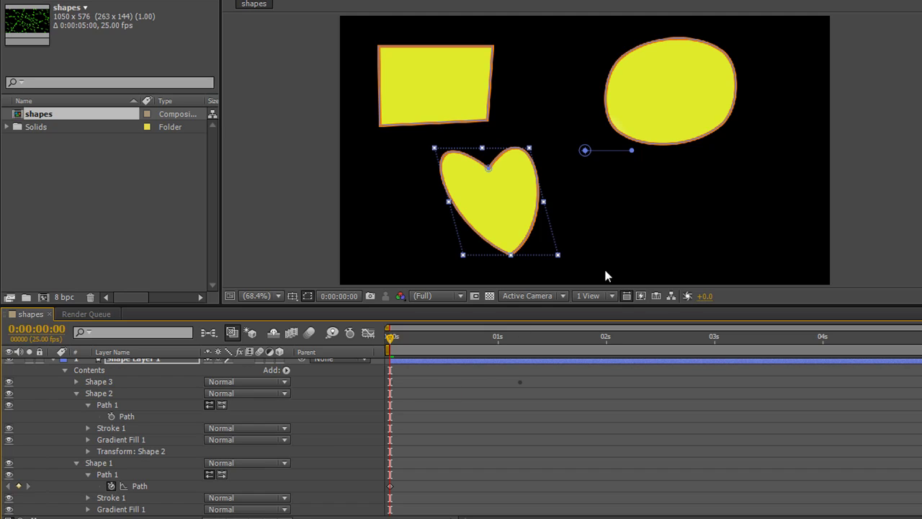
scroll(71, 393, up, 1)
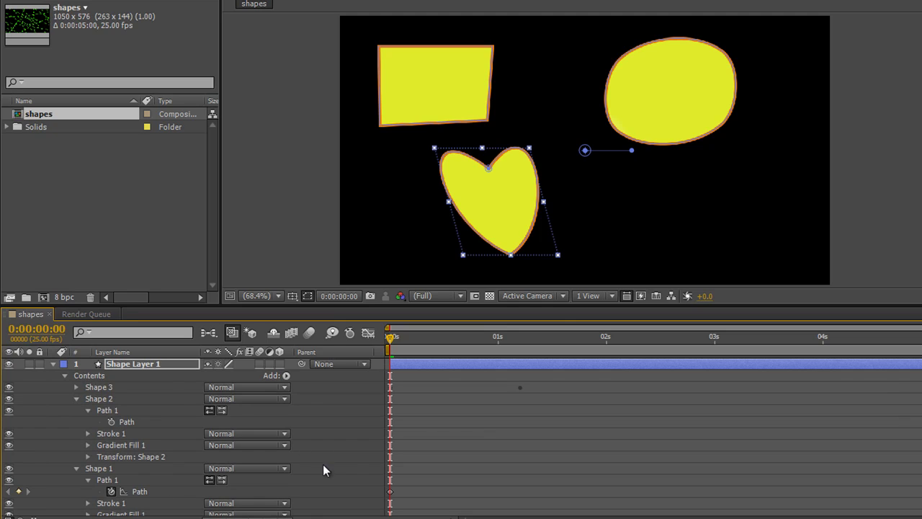
click(286, 376)
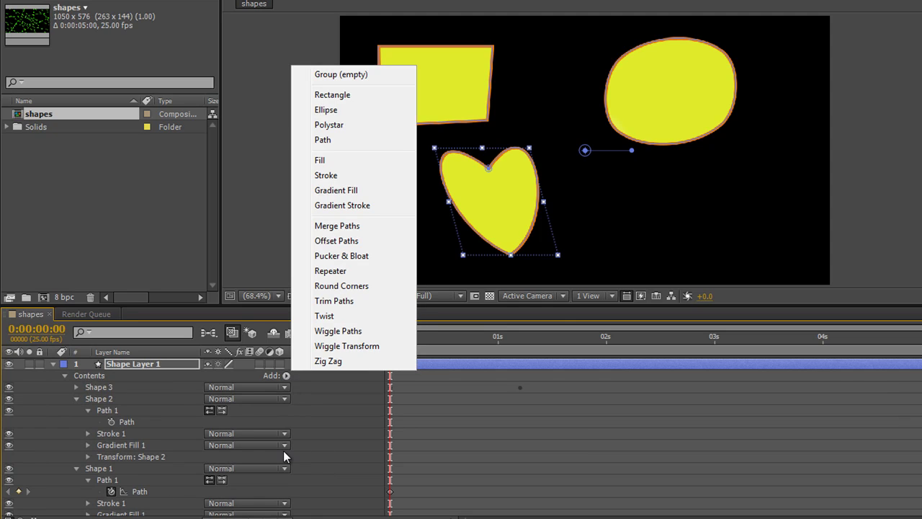